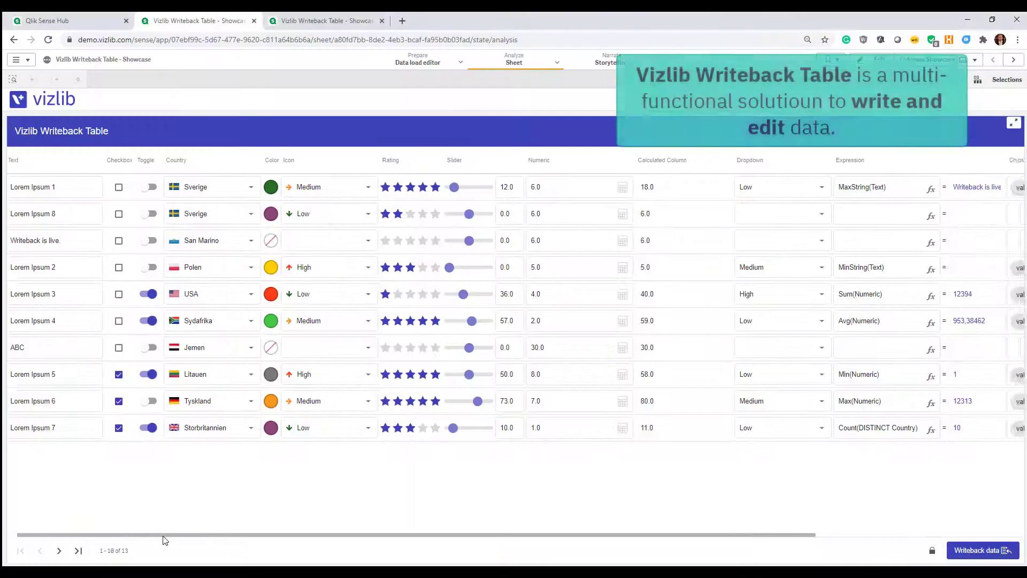
Keep Sydafrika for the Lorem Ipsum 4 row and give the USA row three stars
drag(166, 540, 397, 541)
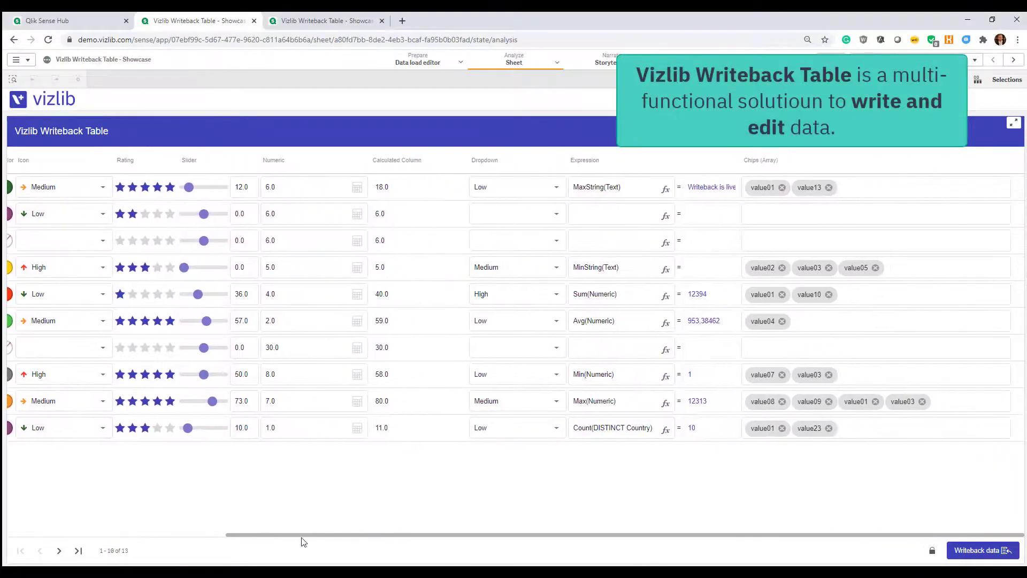
drag(304, 541, 102, 539)
click(223, 321)
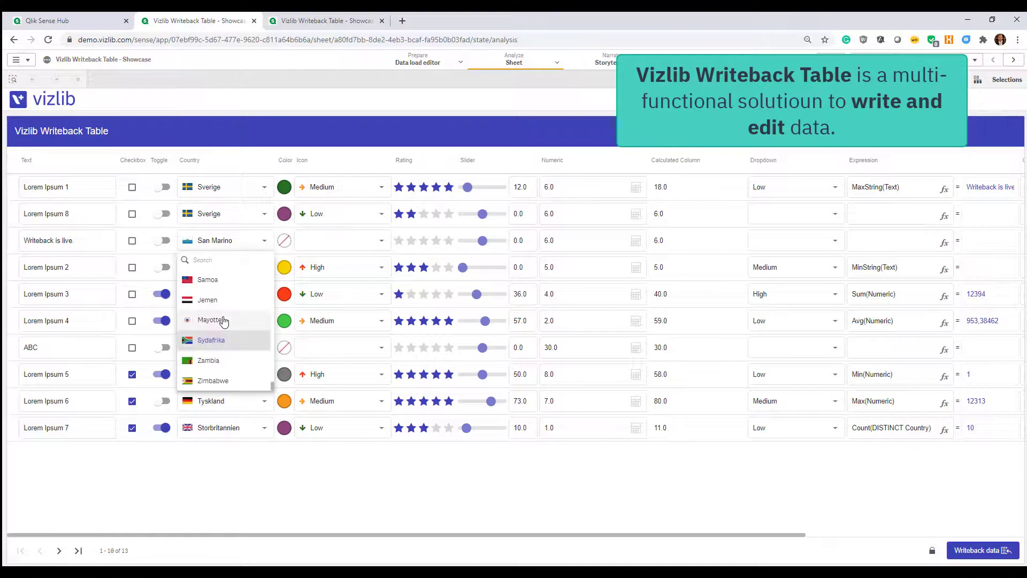
click(331, 321)
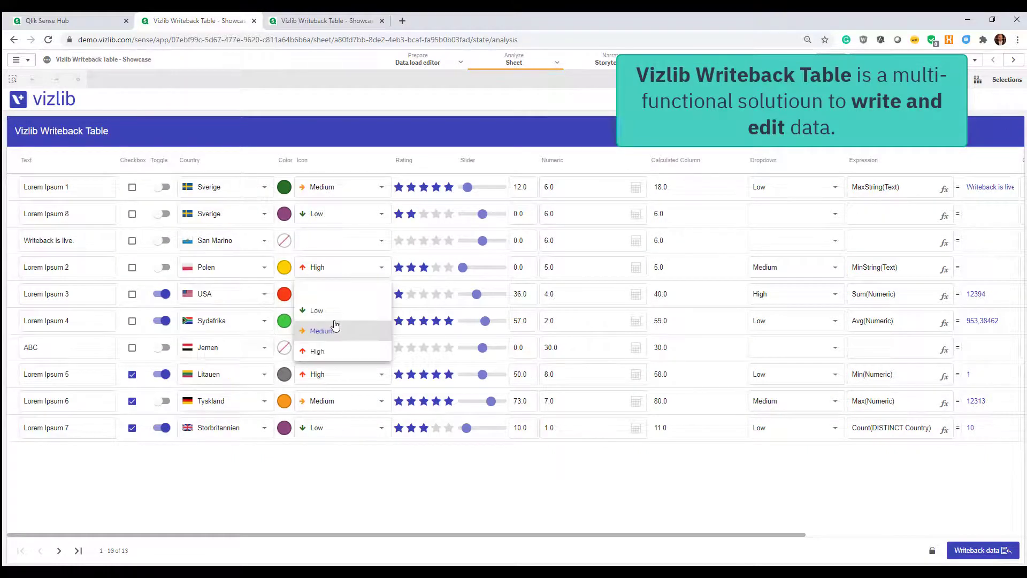
click(421, 295)
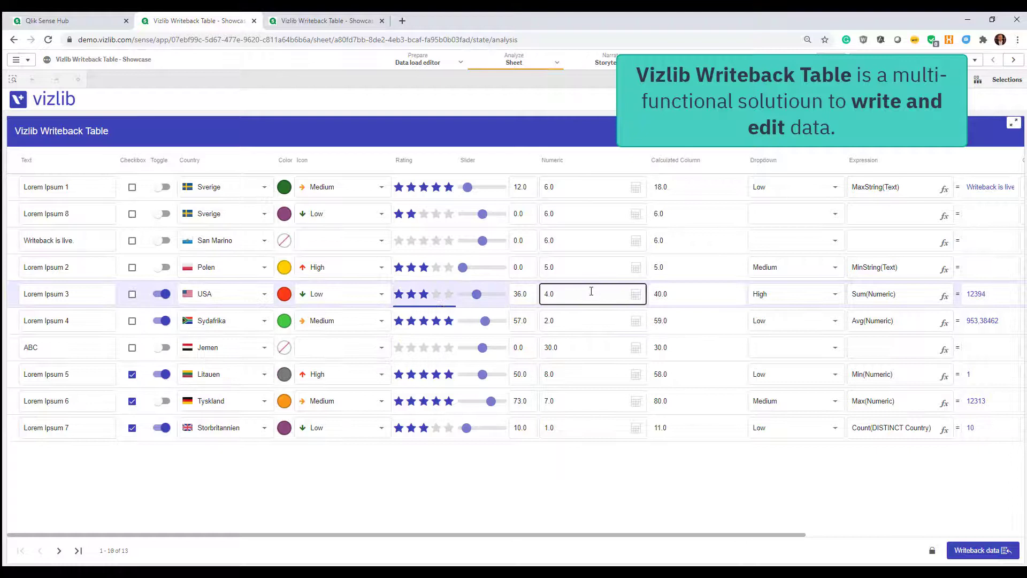
Remove the value01 chip from the USA row and bring up the app's sheet list
drag(518, 531, 698, 533)
click(824, 296)
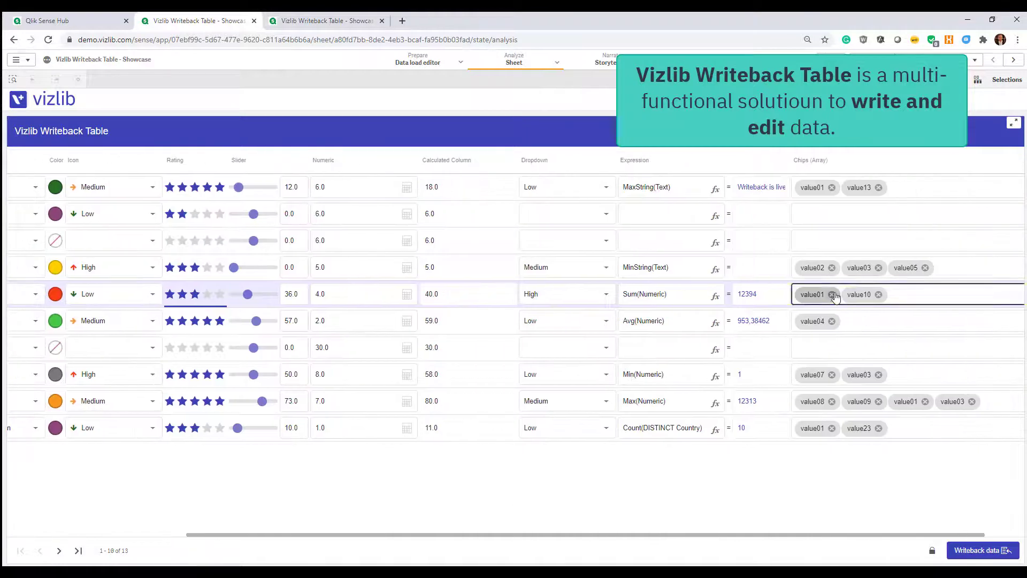
click(833, 294)
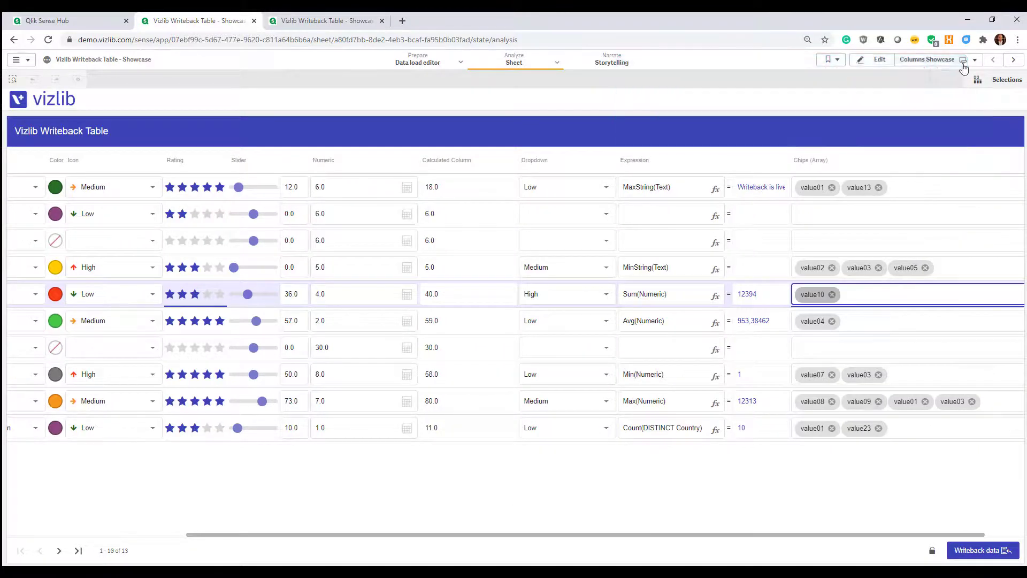
click(943, 61)
Create a new sheet titled 'New Writeback Example'
click(593, 149)
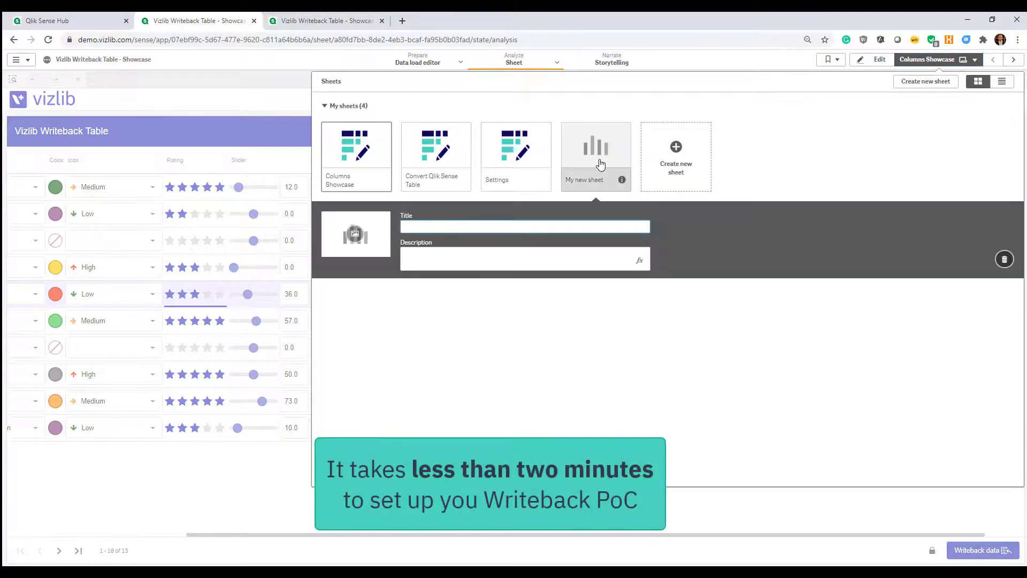
text(New Writeback Example)
key(Return)
key(Escape)
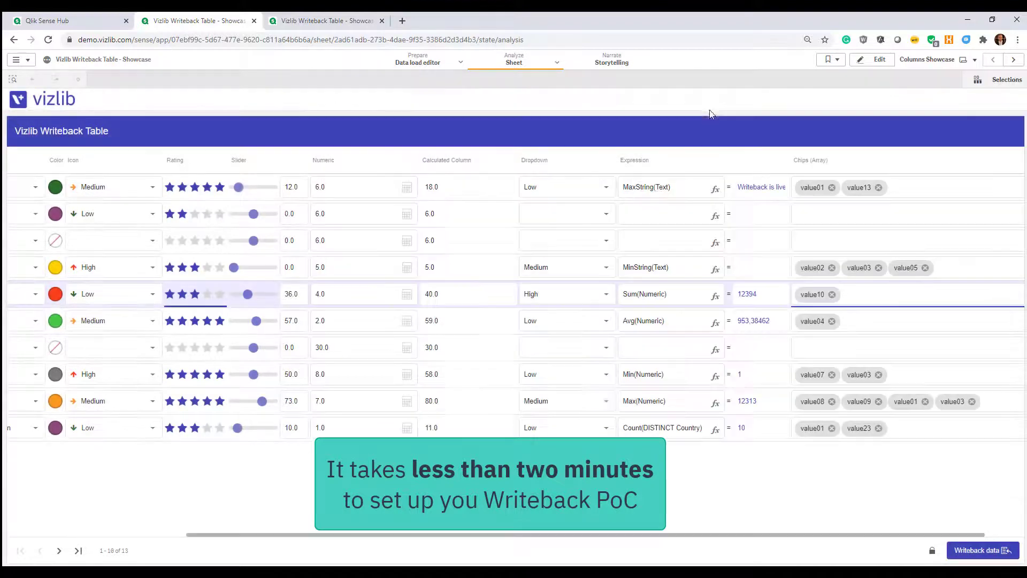
Place a Vizlib Writeback Table from the custom objects and enlarge it to fill the sheet
click(860, 63)
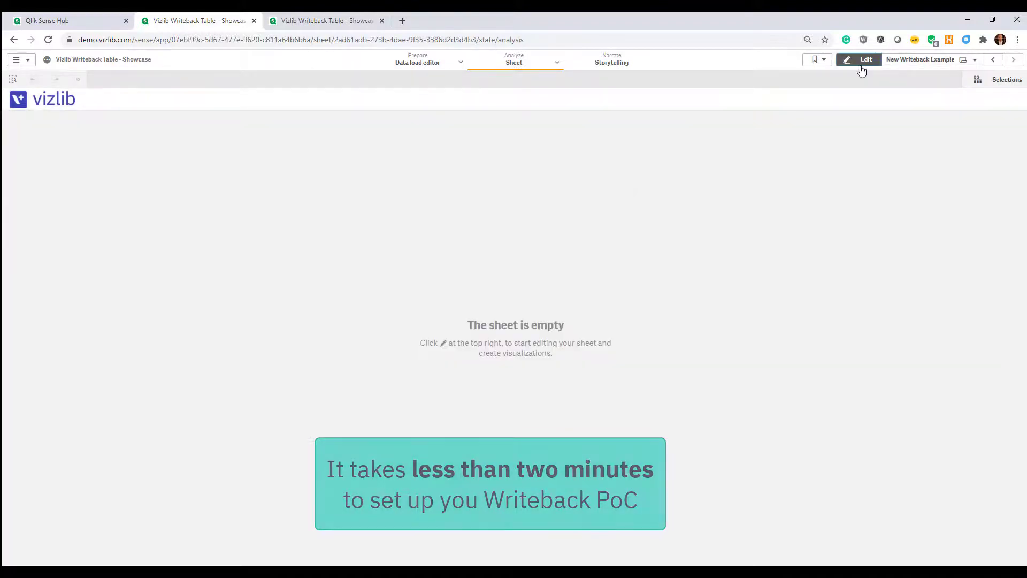
click(97, 85)
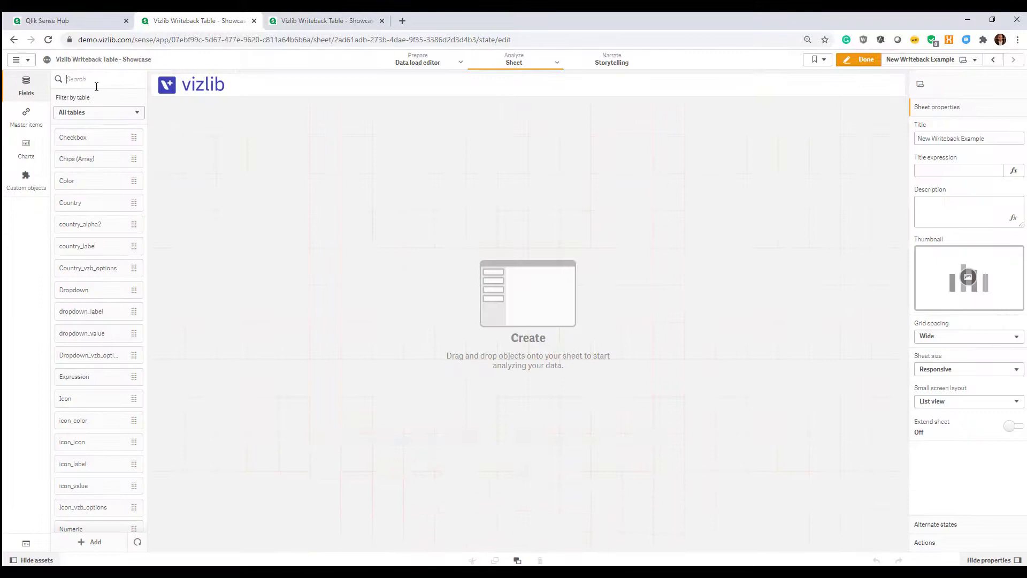
text(Writeback)
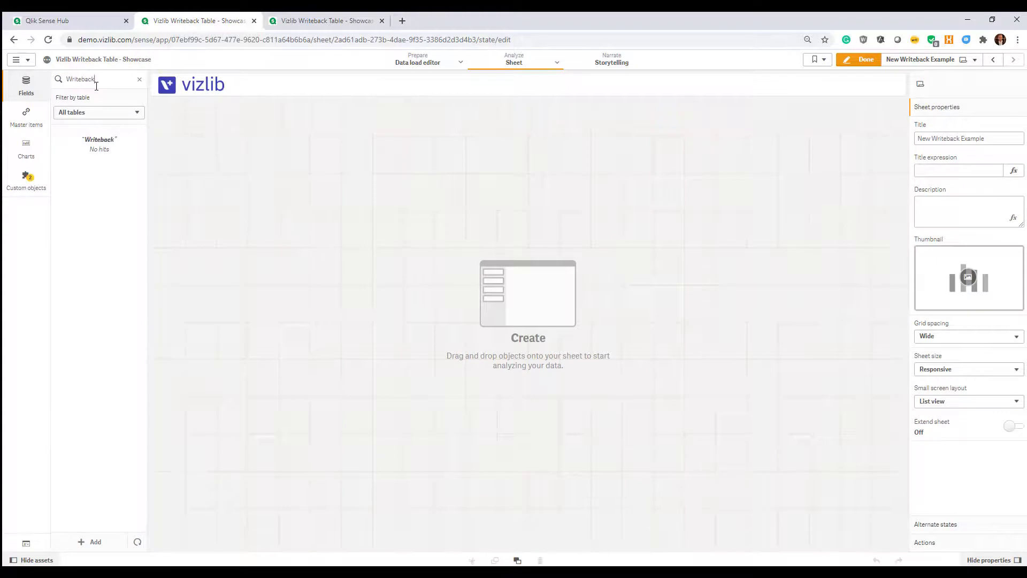
click(26, 177)
click(102, 118)
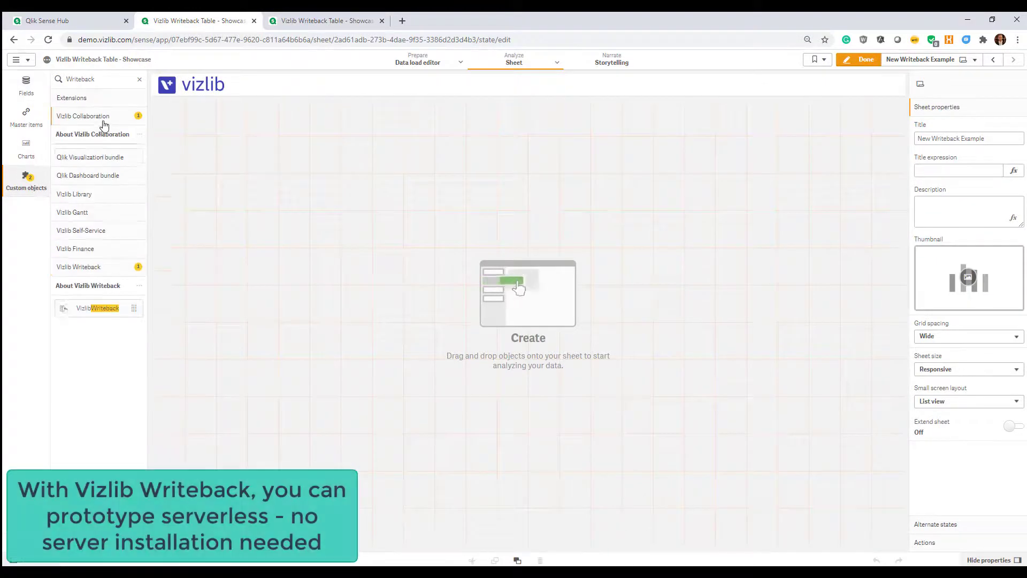
drag(249, 183, 438, 291)
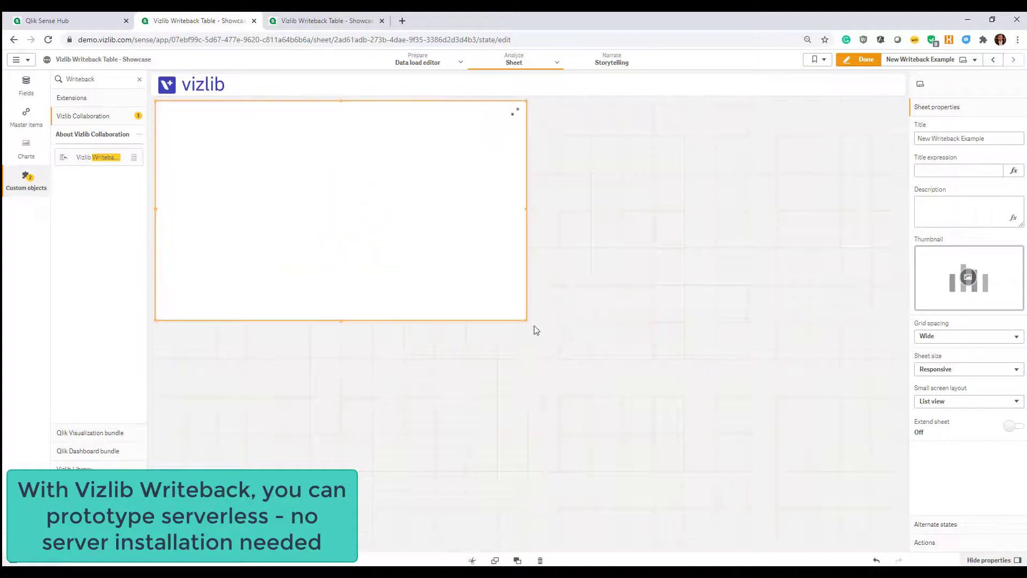
drag(791, 489, 913, 548)
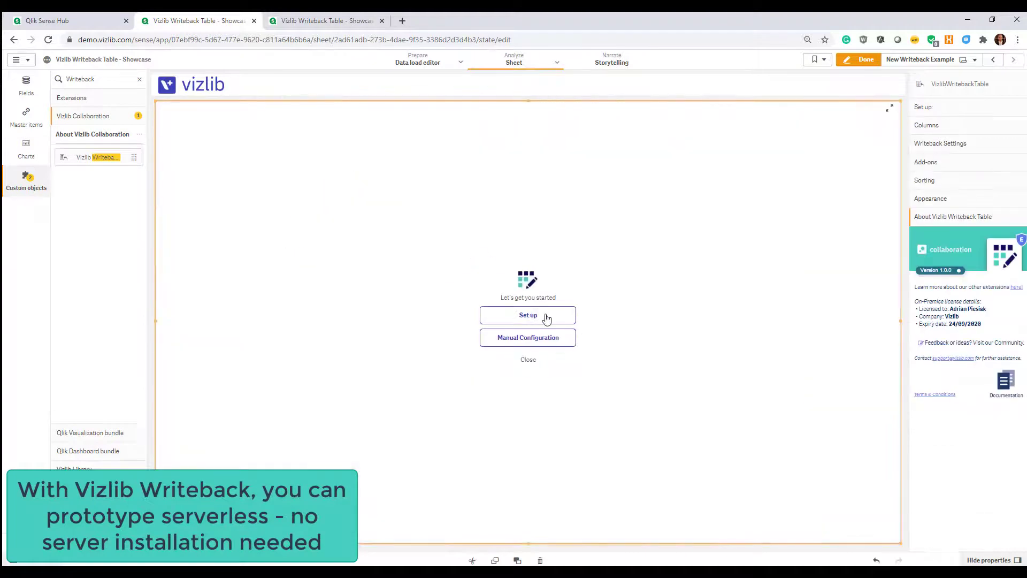
Set the writeback destination to WritebackDemoData, file DemoExample1, qvd format, with Overwrite operation
click(546, 317)
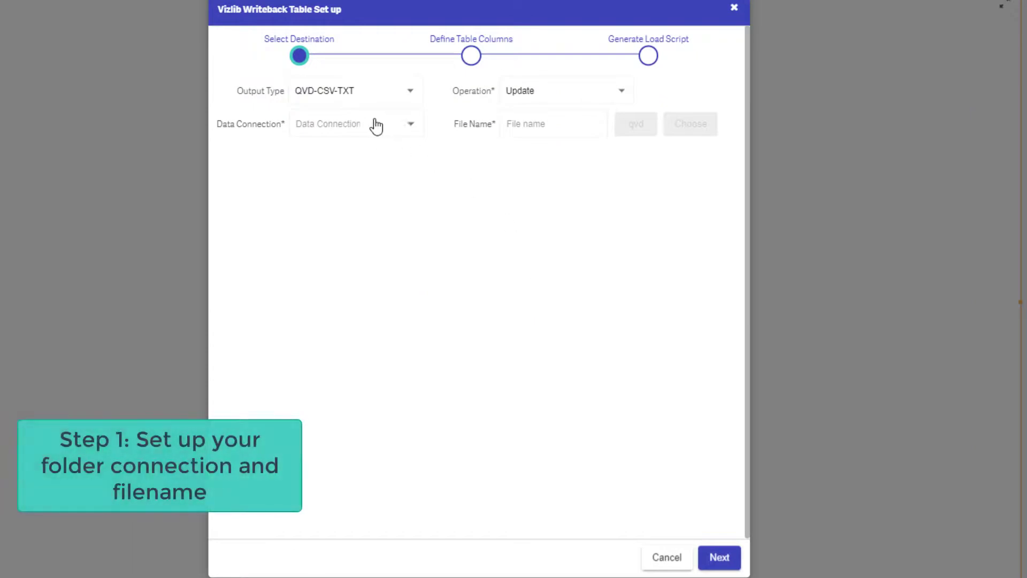
click(327, 127)
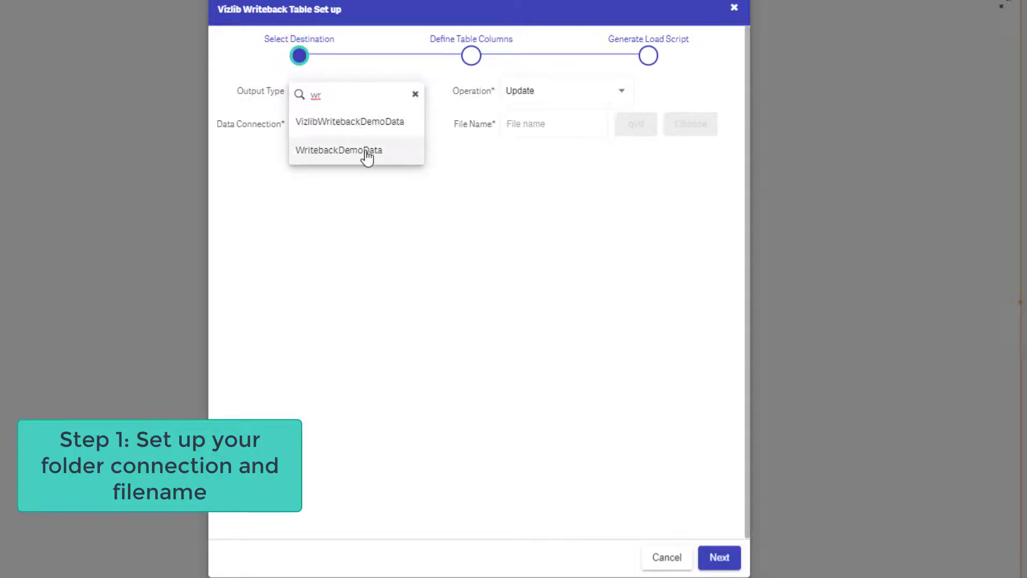
click(366, 152)
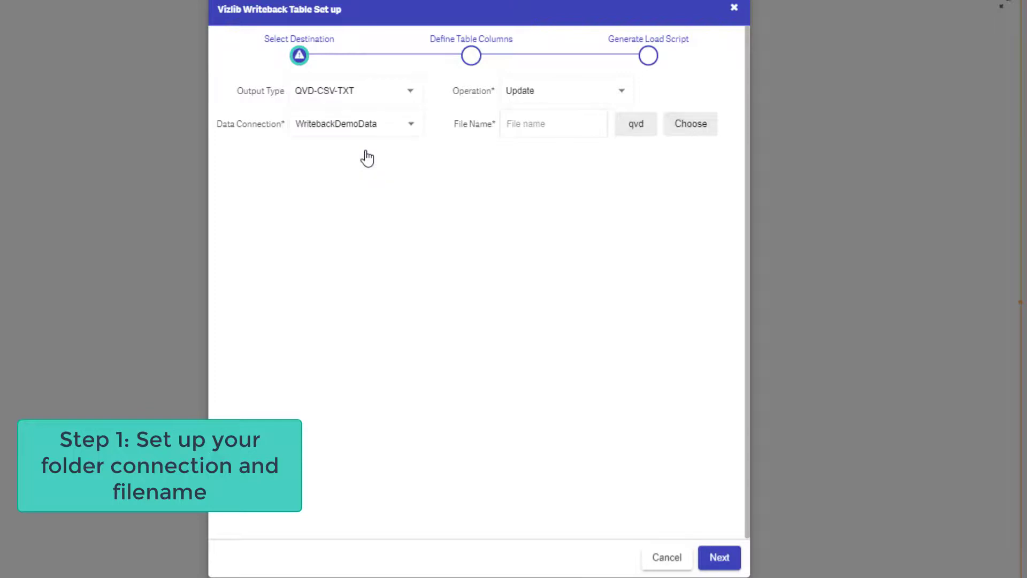
click(539, 120)
text(DemoExample1)
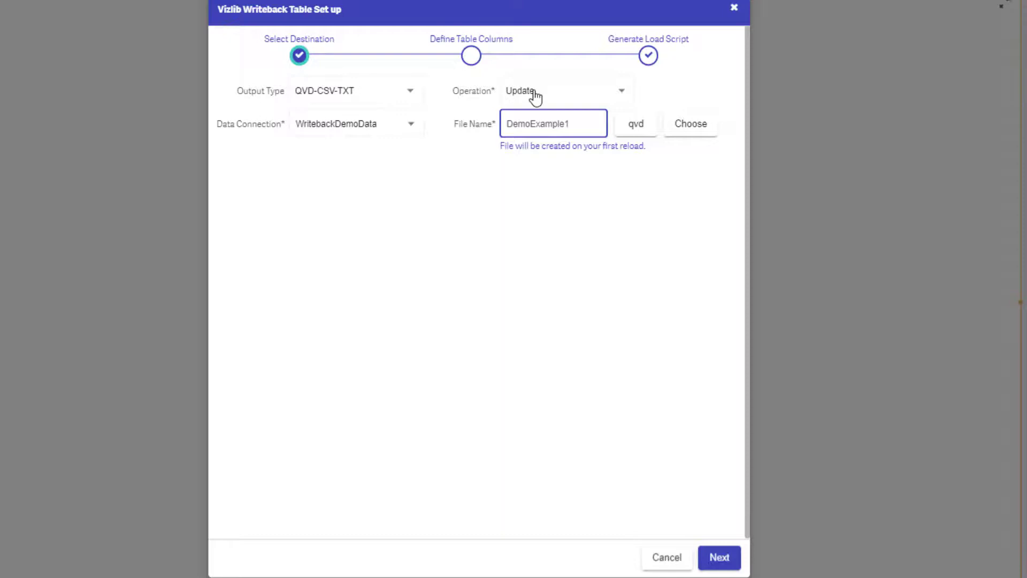
click(534, 93)
click(535, 122)
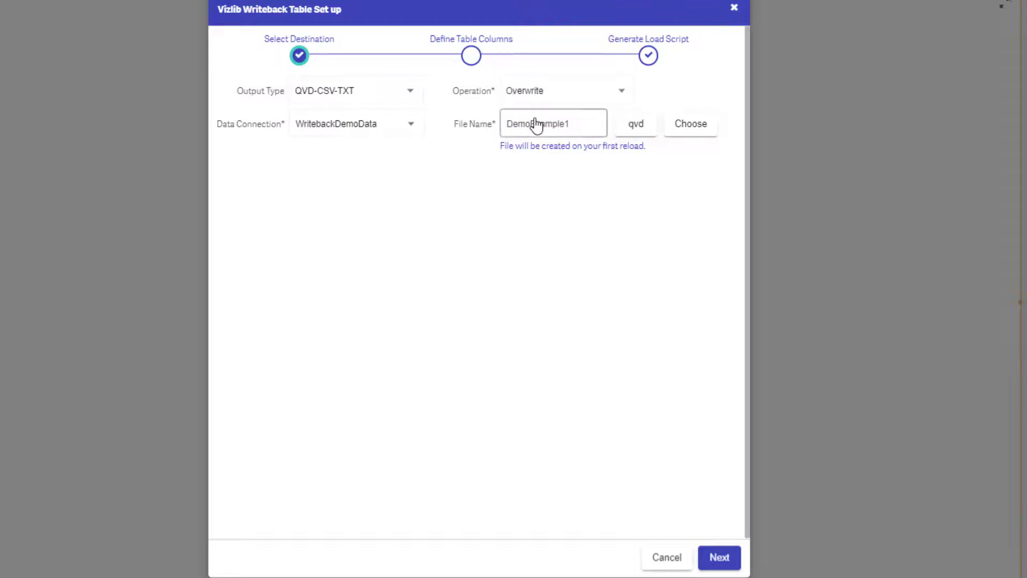
click(640, 129)
click(585, 101)
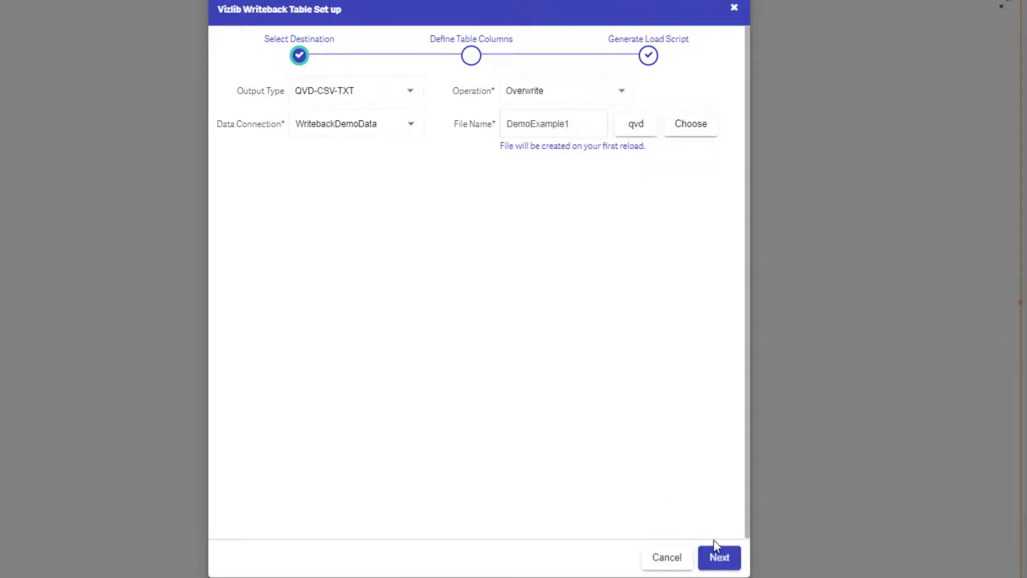
click(720, 558)
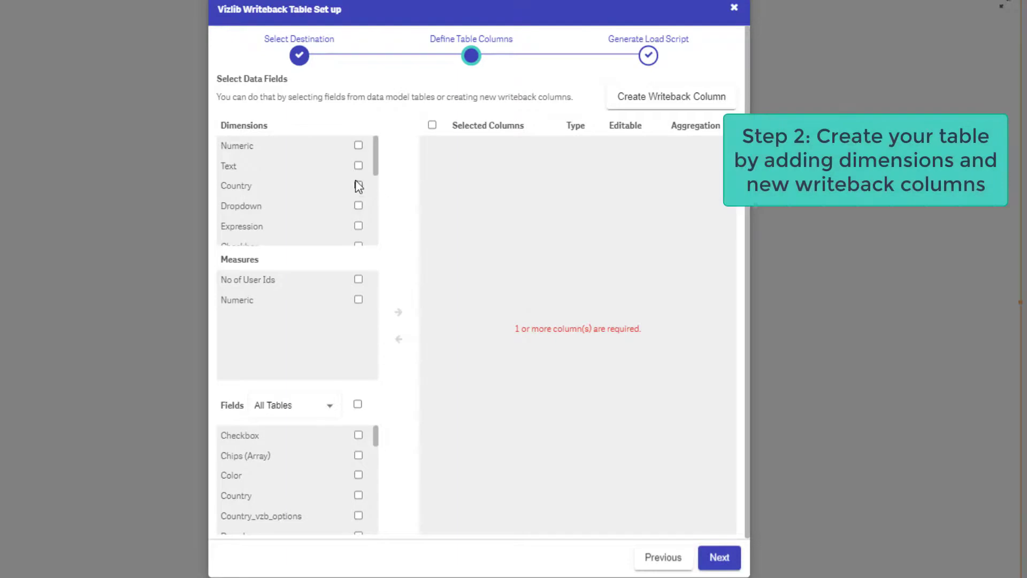
Add the RowNo field to the selected columns and order it before Country
scroll(360, 190, down, 3)
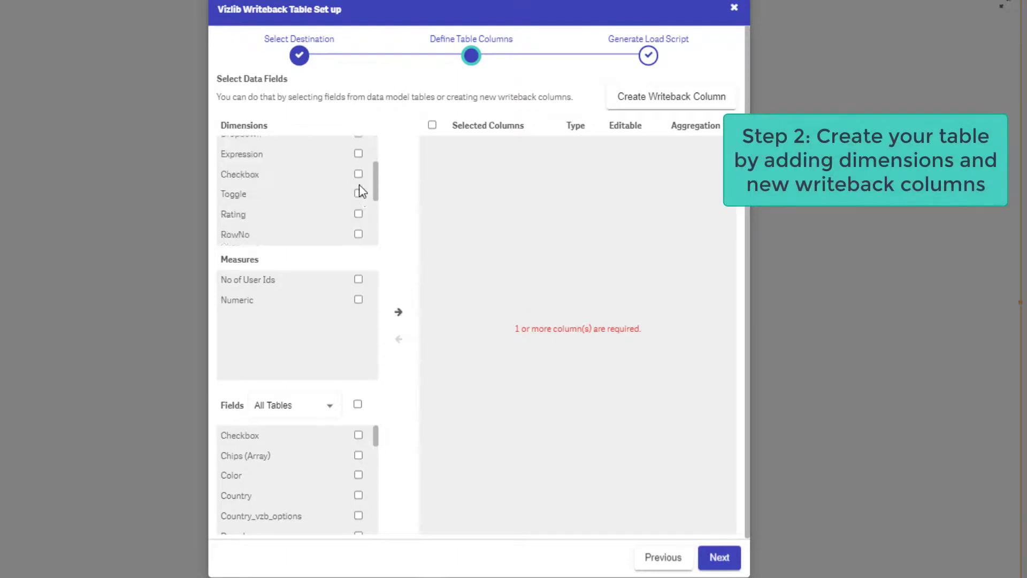
scroll(360, 190, down, 3)
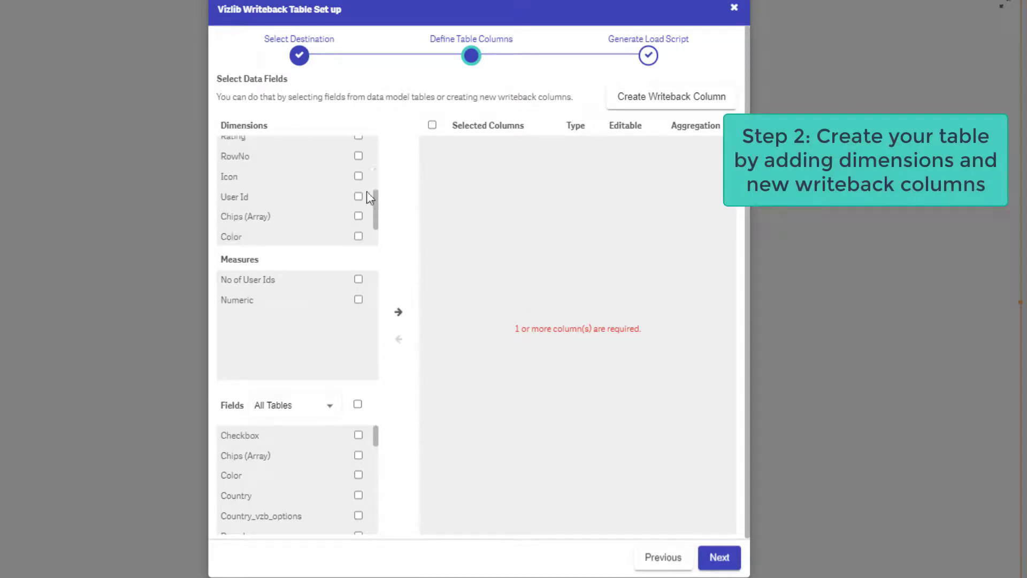
click(358, 157)
click(399, 312)
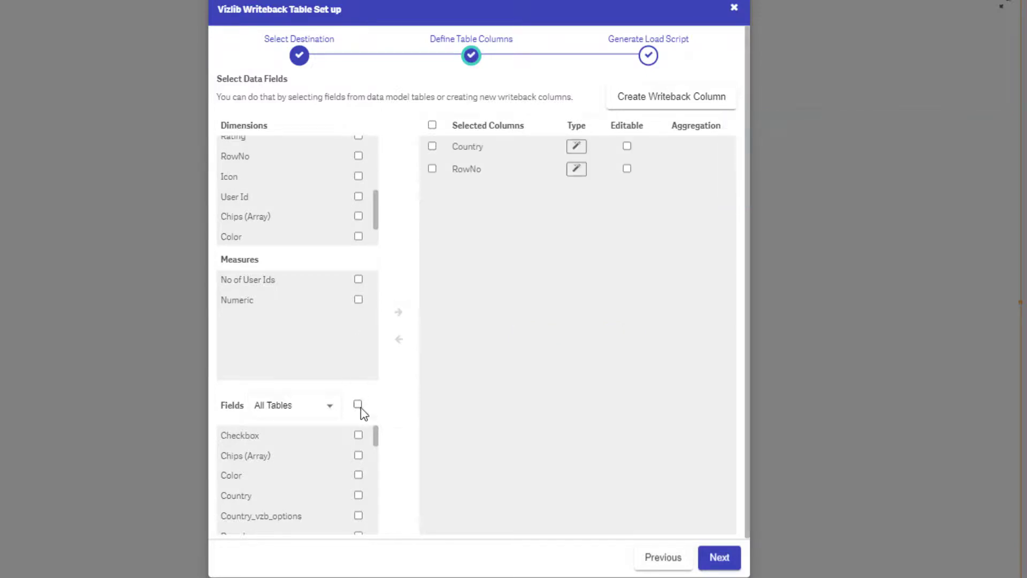
drag(470, 167, 471, 146)
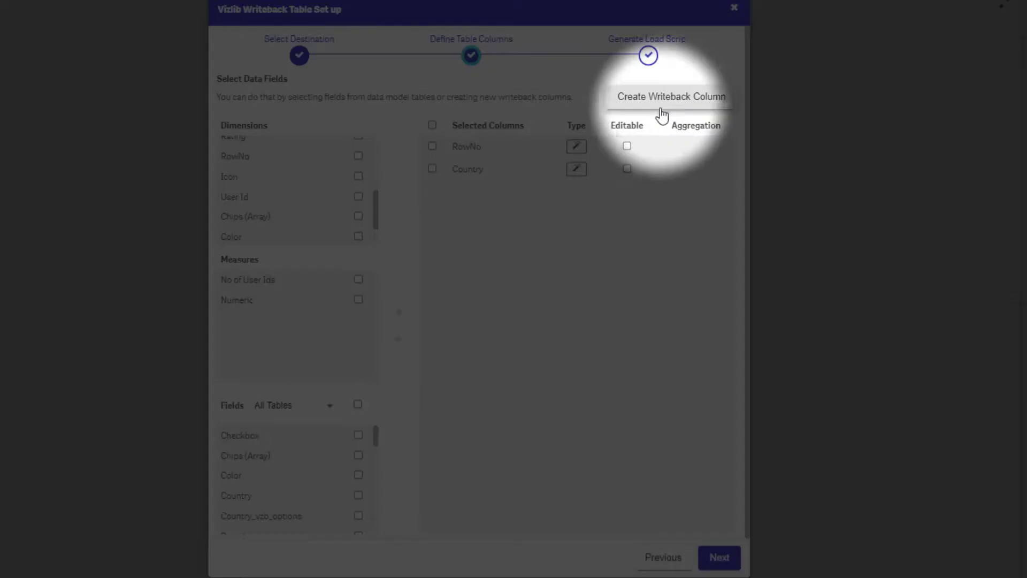
Add a text writeback column named Commentary and a rating column named Score
click(661, 110)
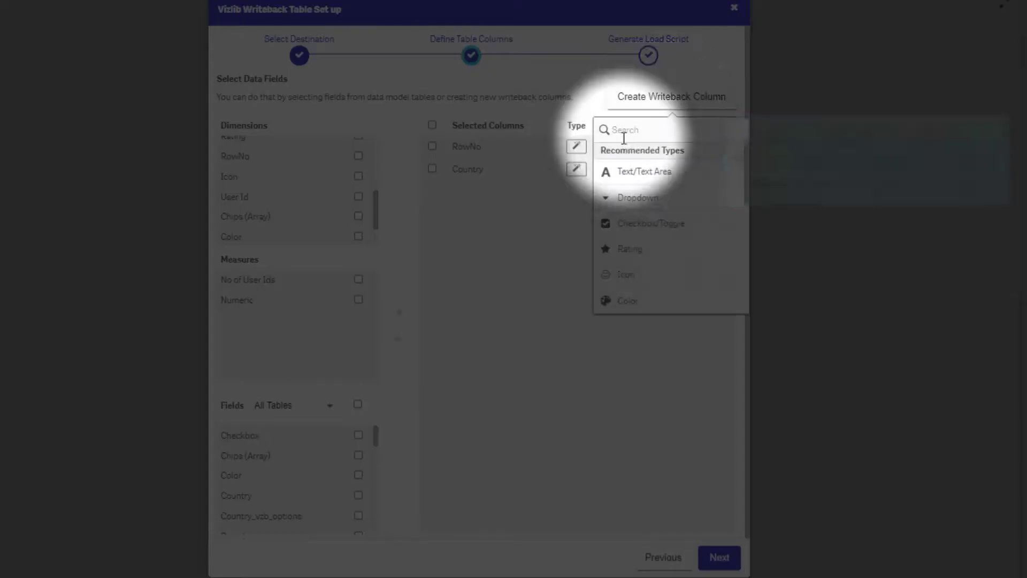
click(640, 177)
double_click(520, 190)
text(Co)
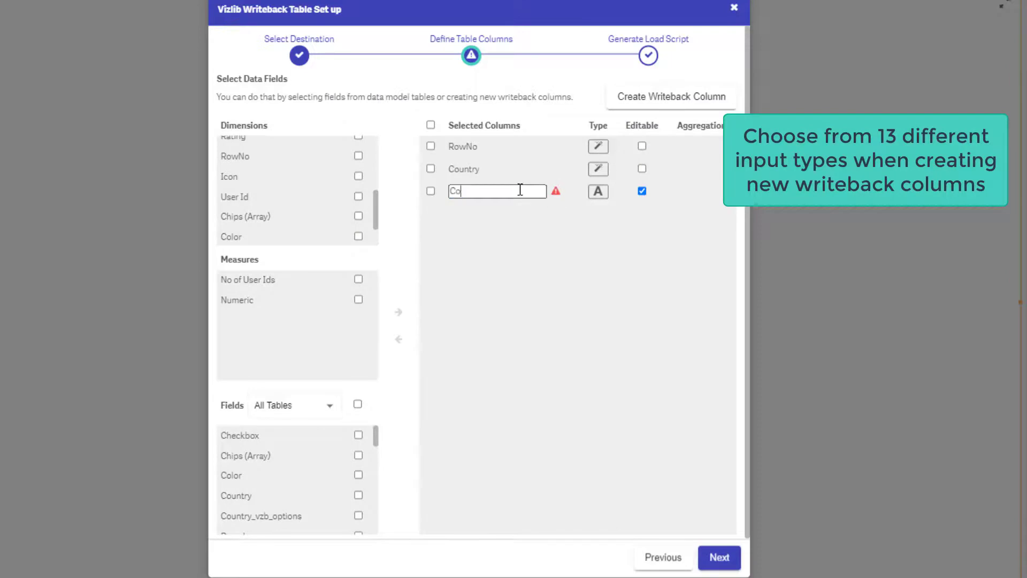
text(mmentary)
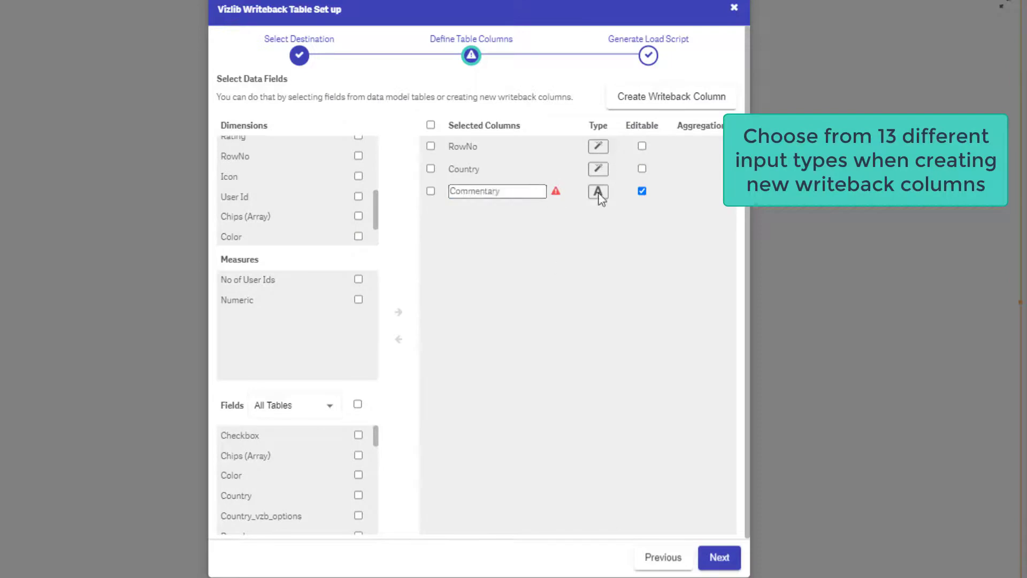
click(660, 102)
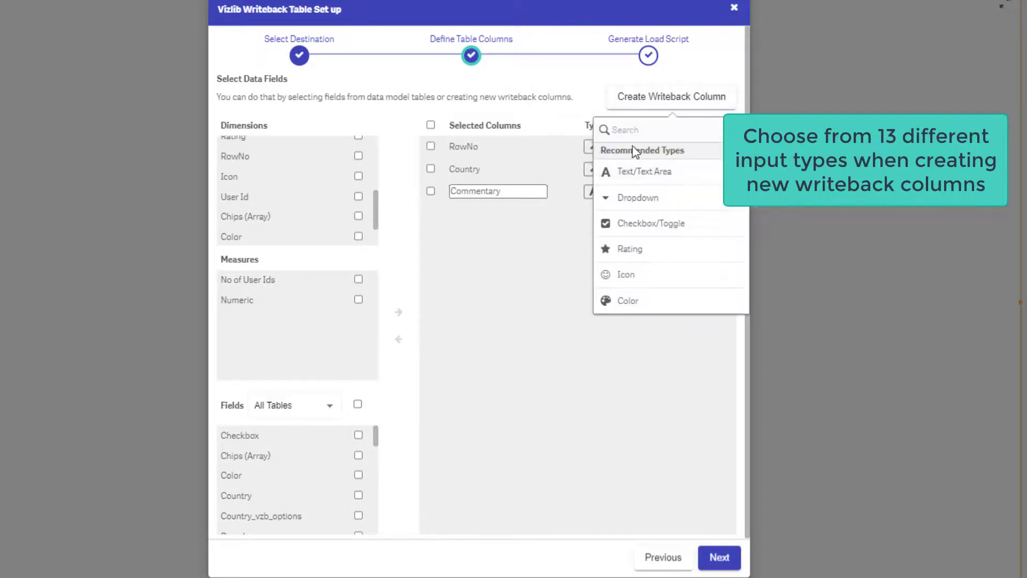
click(631, 249)
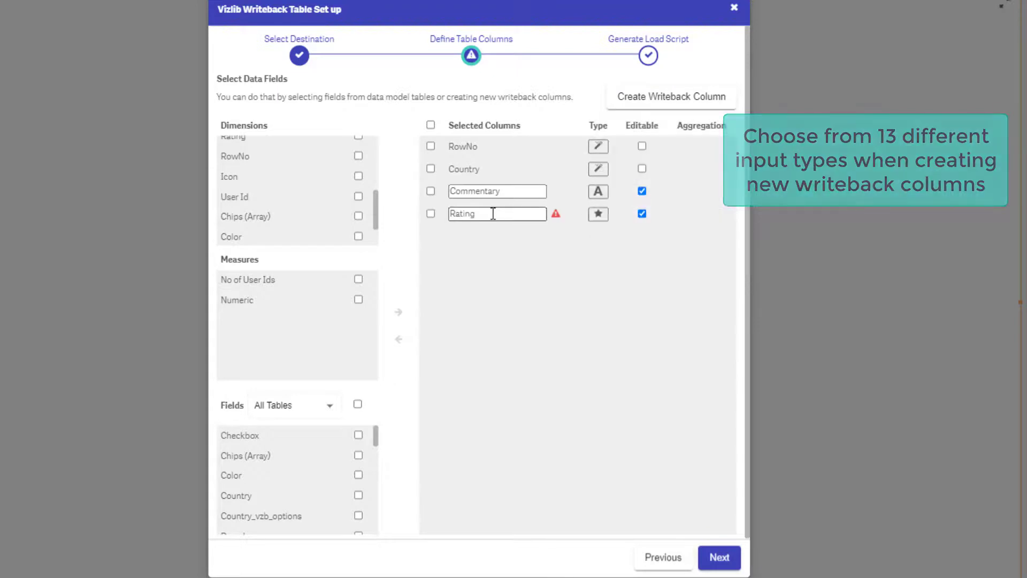
text(Score)
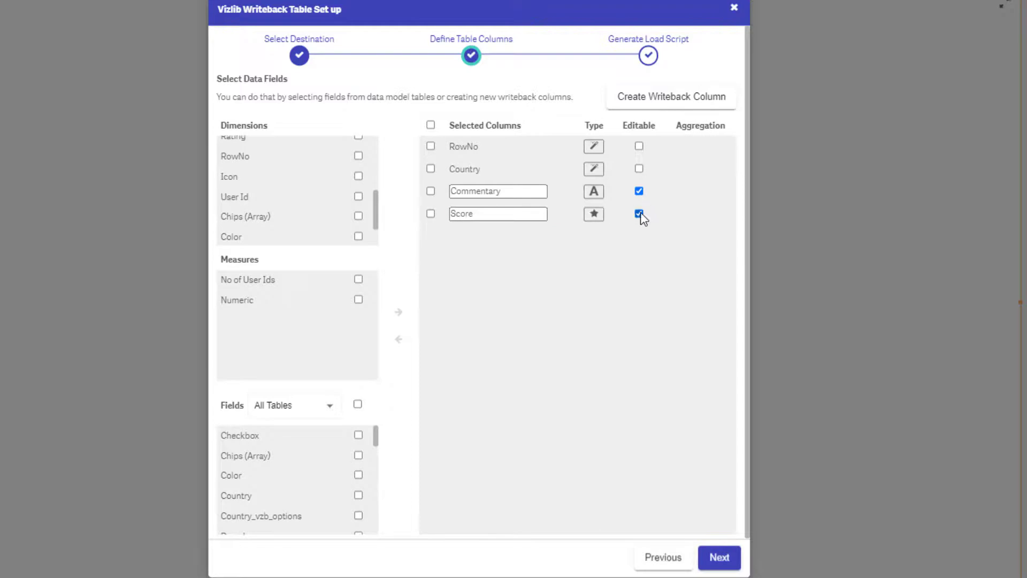
Inject the generated writeback script into the app's load script
click(721, 559)
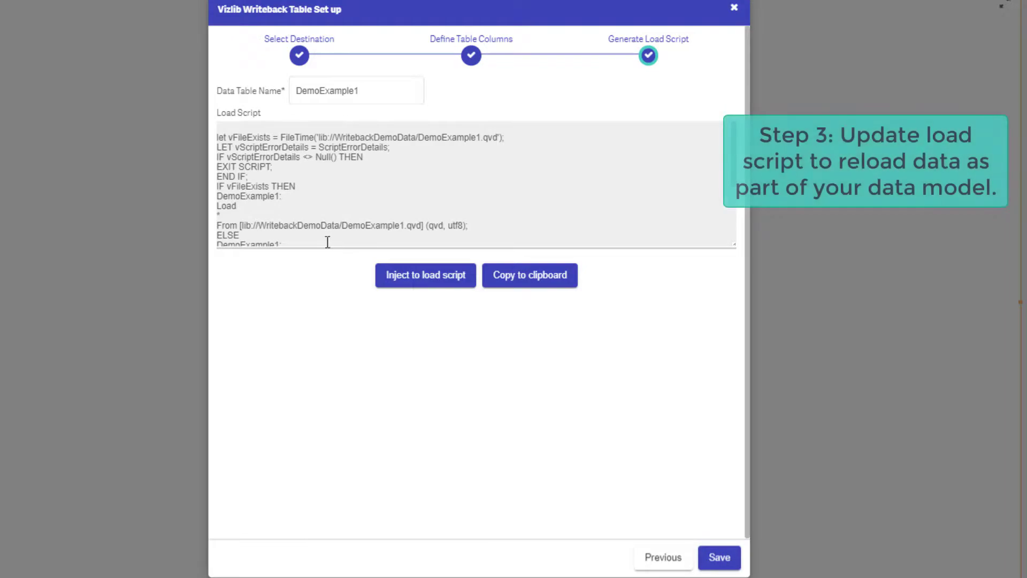
scroll(274, 191, down, 2)
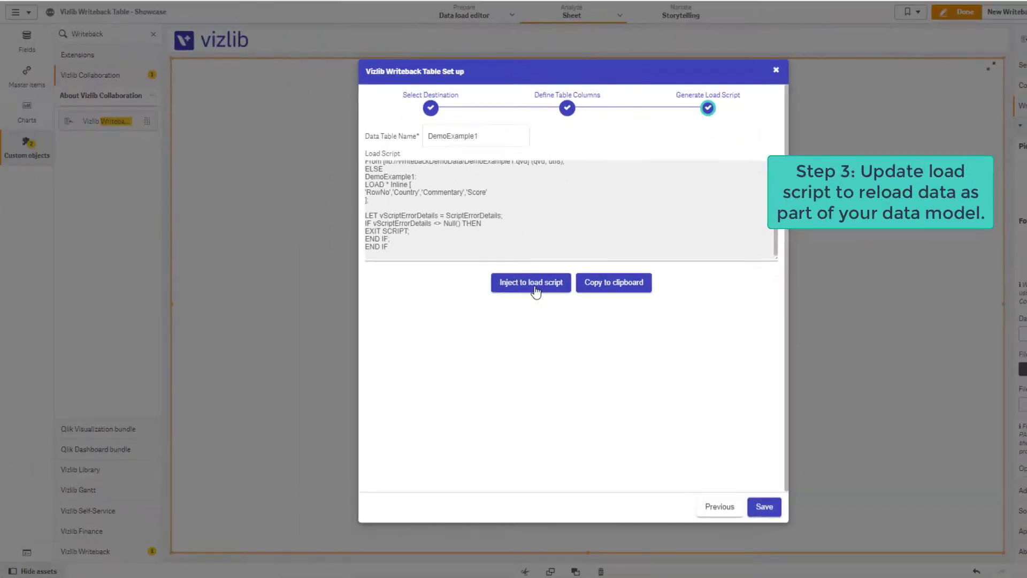
click(536, 291)
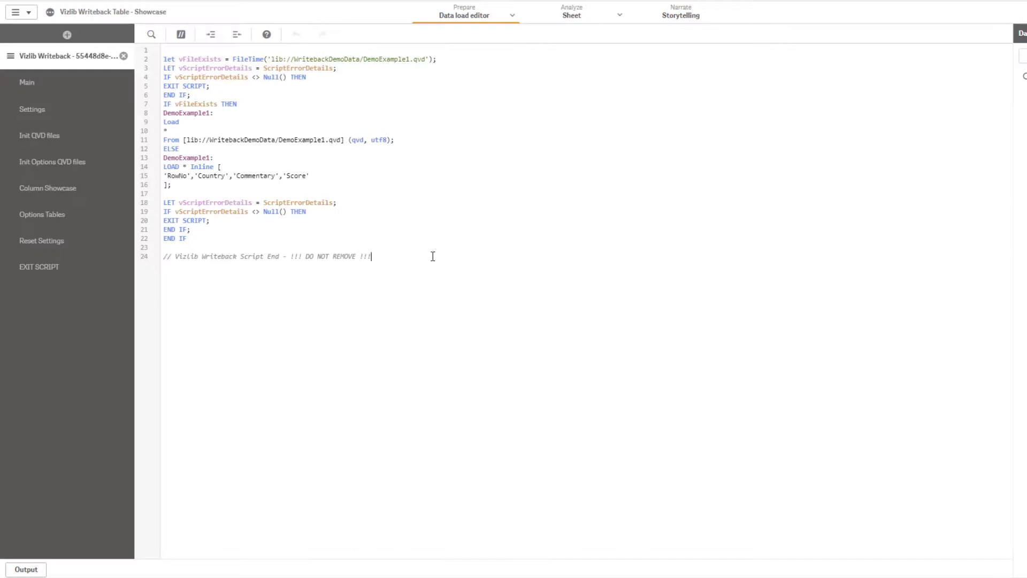
key(ctrl+v)
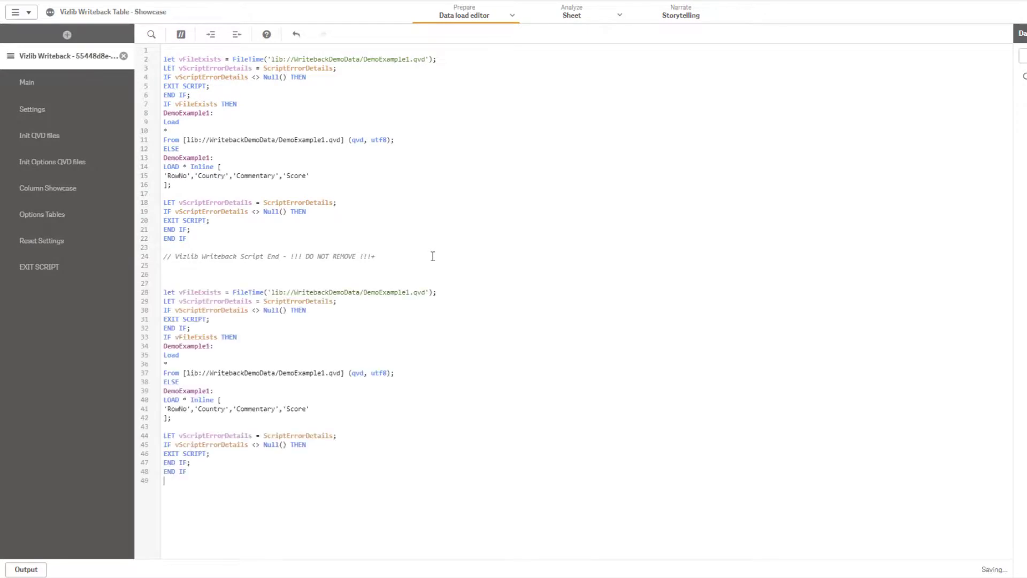
key(ctrl+z)
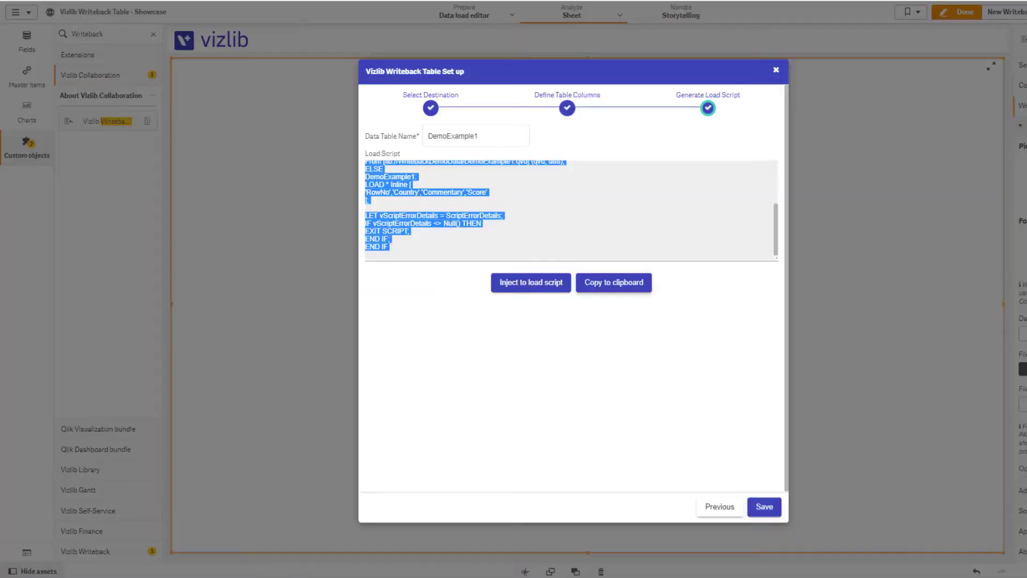
After saving the setup, give row 0.0 the comment 'This is a wonderful first example', four stars, and write back
click(583, 221)
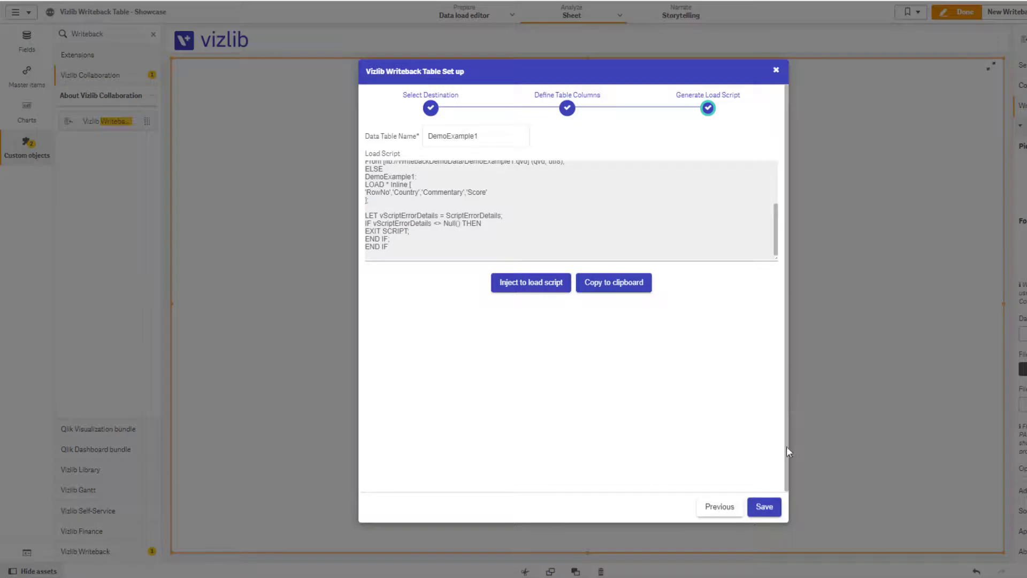
click(764, 507)
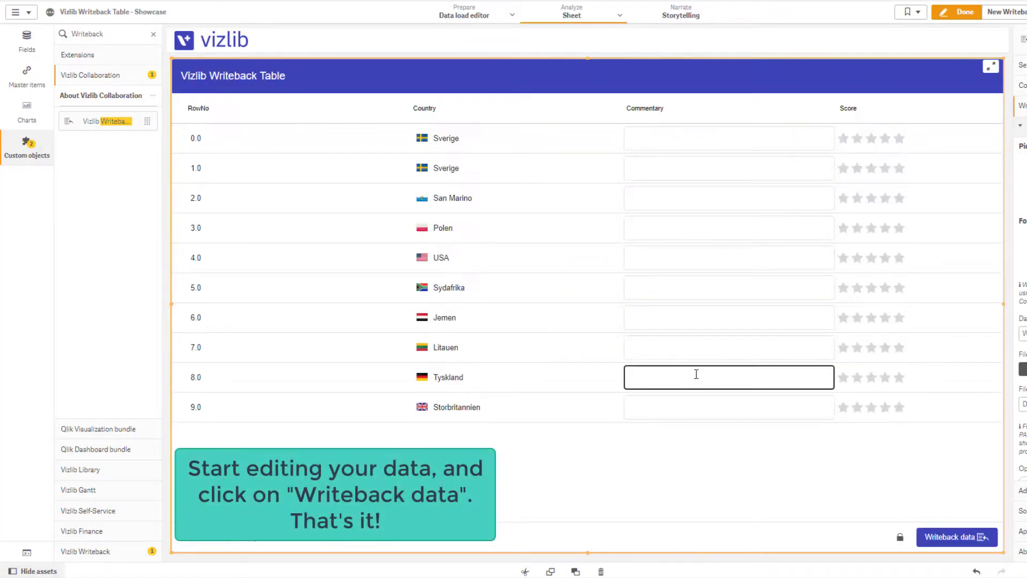
click(649, 138)
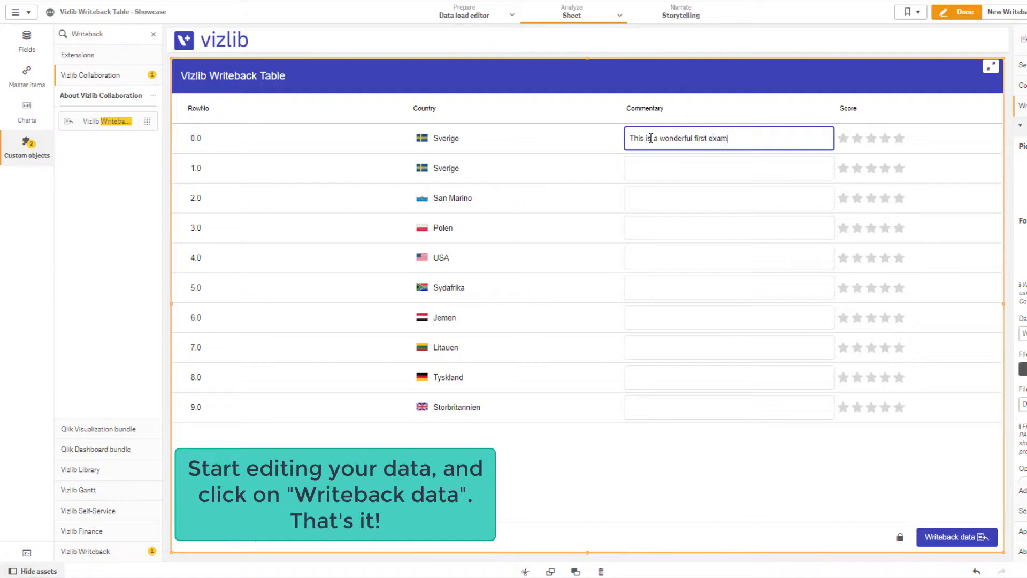
click(886, 139)
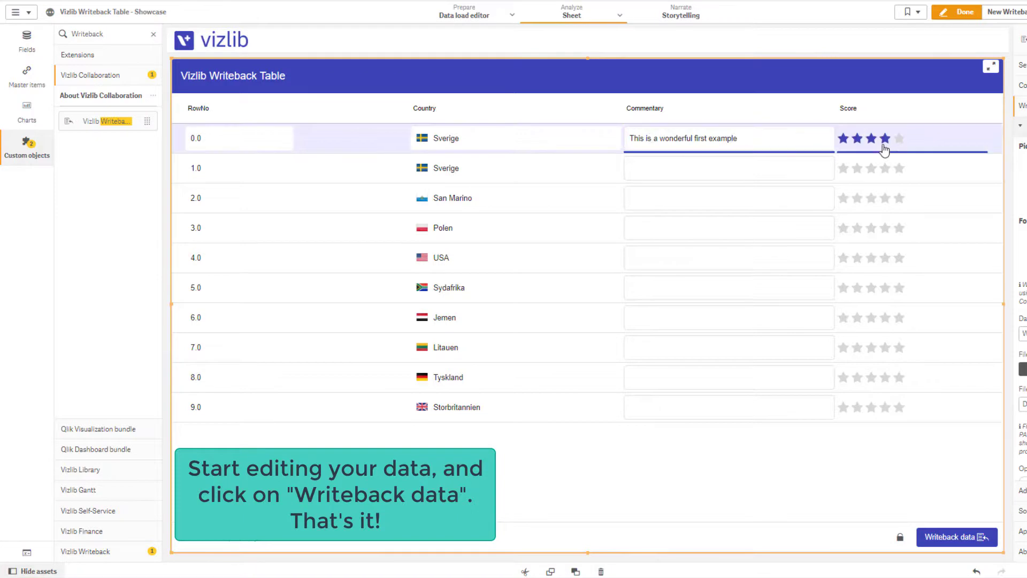
click(899, 377)
click(950, 537)
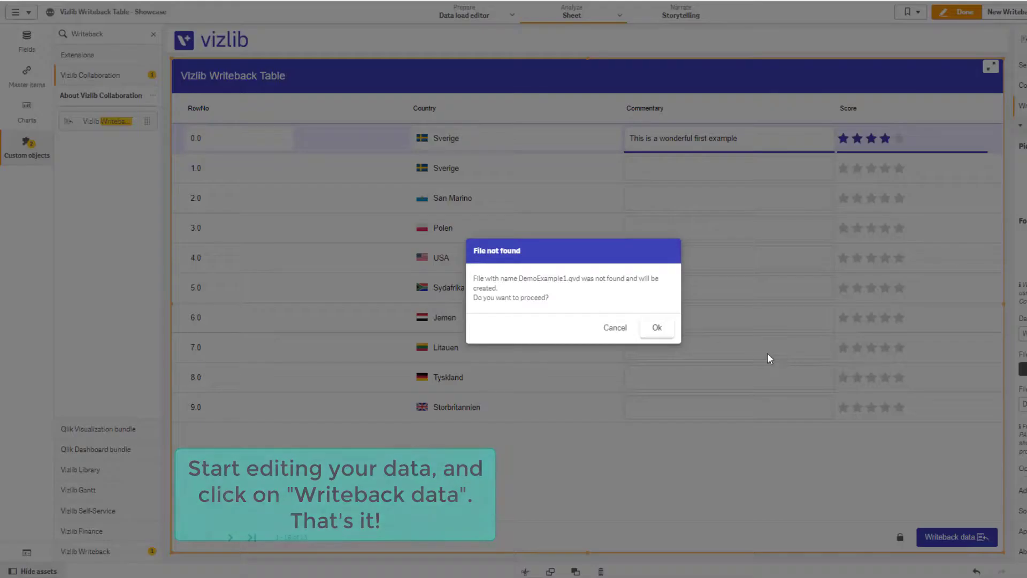
click(652, 328)
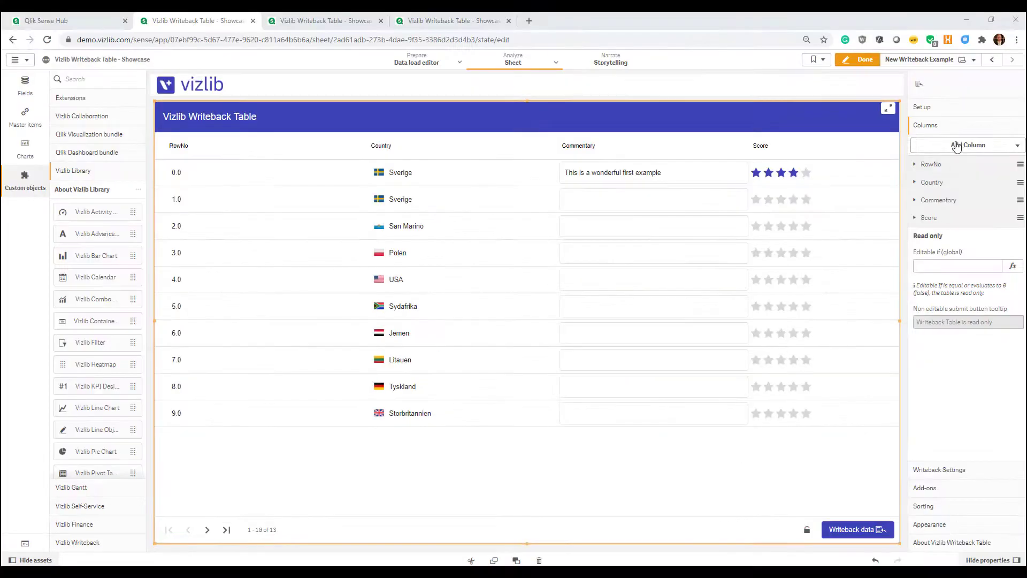
Add a Checkbox/Toggle writeback column to the table and exit edit mode
click(957, 146)
click(932, 204)
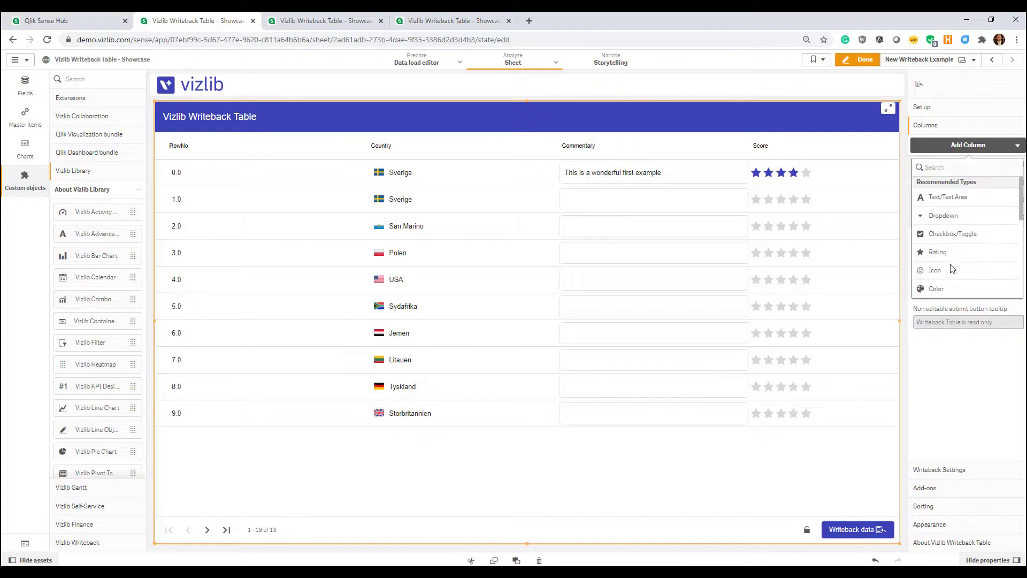
scroll(966, 259, down, 3)
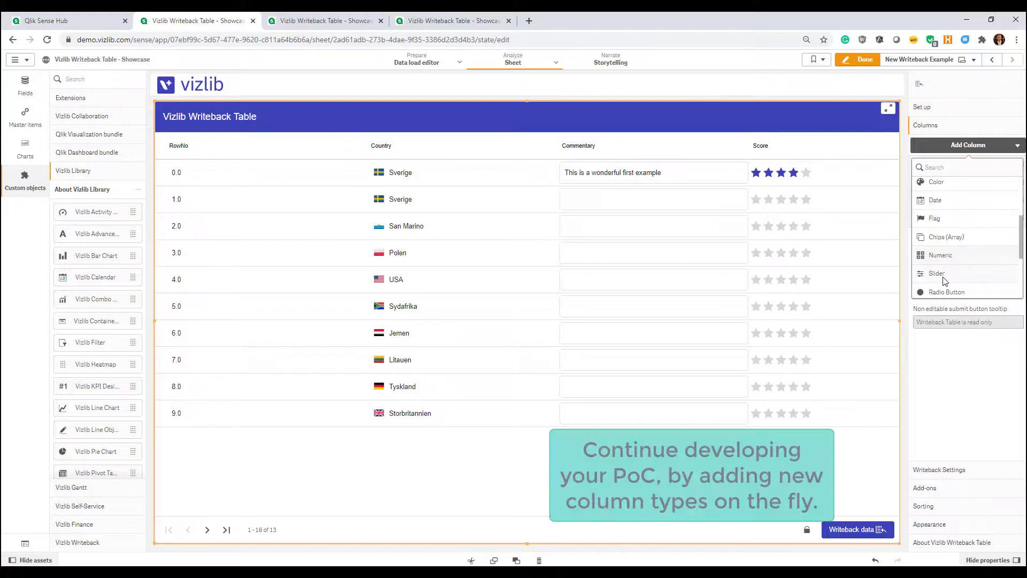
scroll(941, 256, up, 3)
click(943, 235)
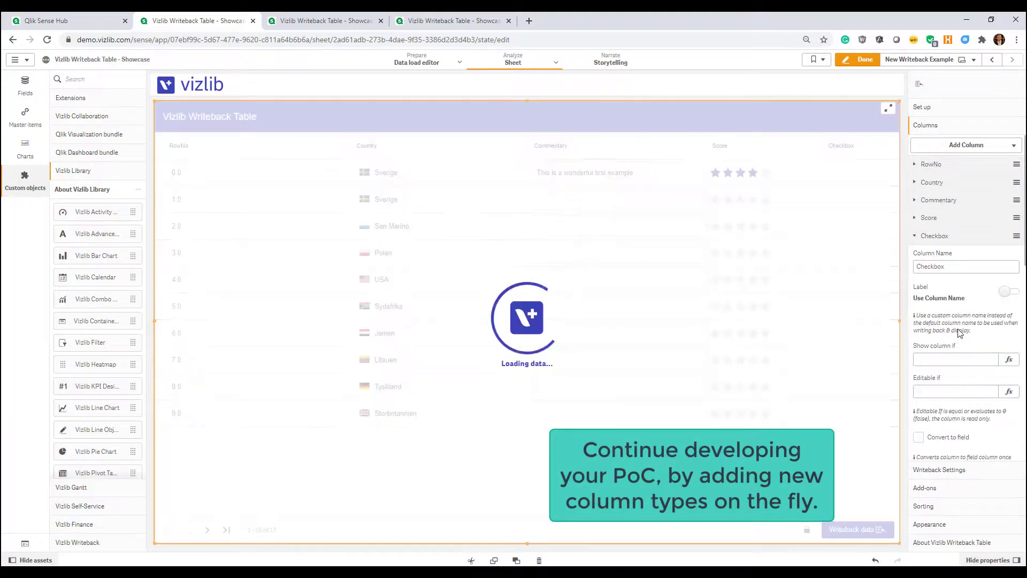
click(858, 60)
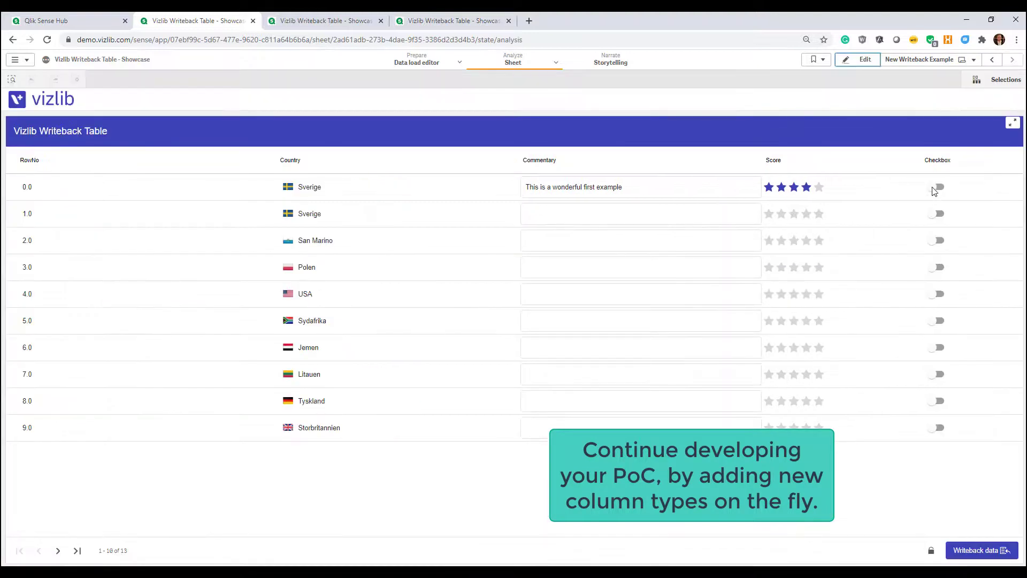
Check row 0.0 and give San Marino the comment 'San Marino is a beautiful country!', five stars, checked
click(937, 188)
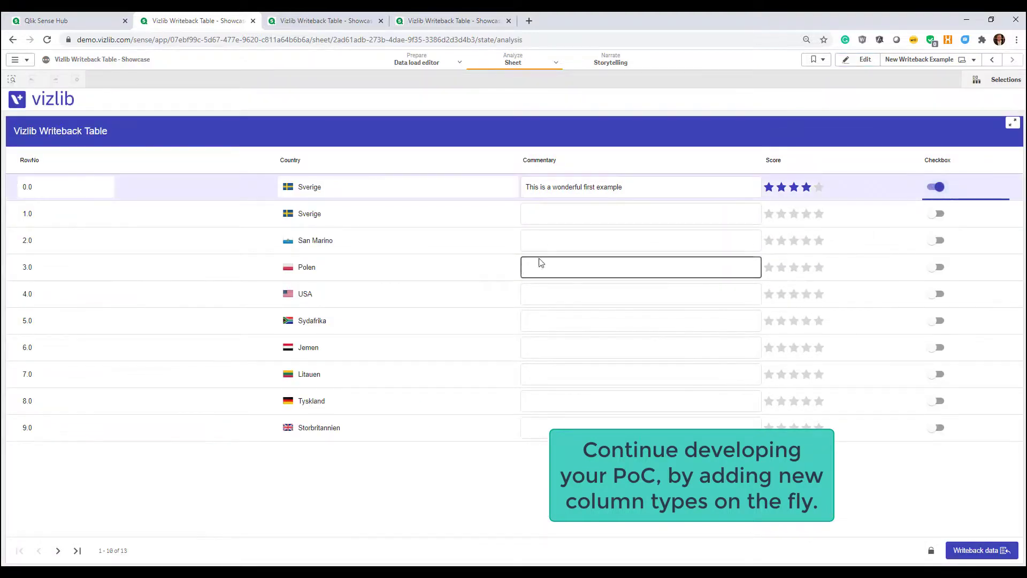
click(538, 241)
text(San Marino is a beautiful country)
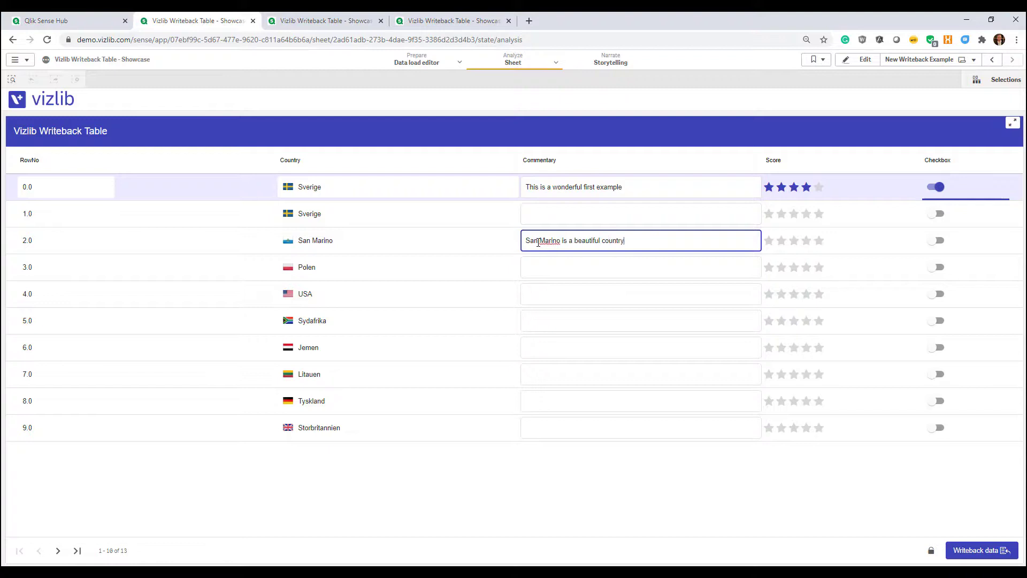
text(!)
click(819, 241)
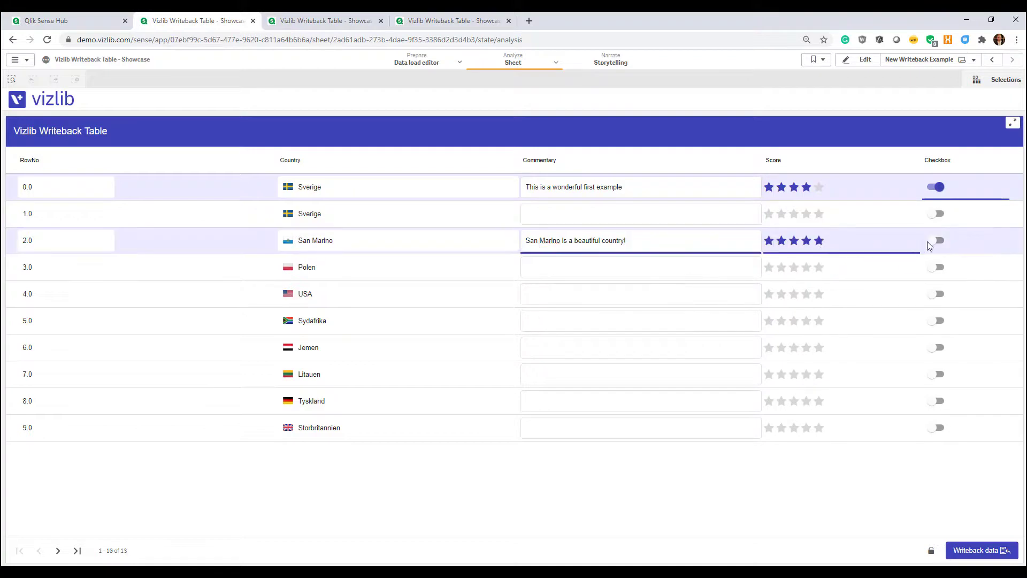
click(933, 241)
Insert a new row below USA and lock the data for editing
right_click(454, 305)
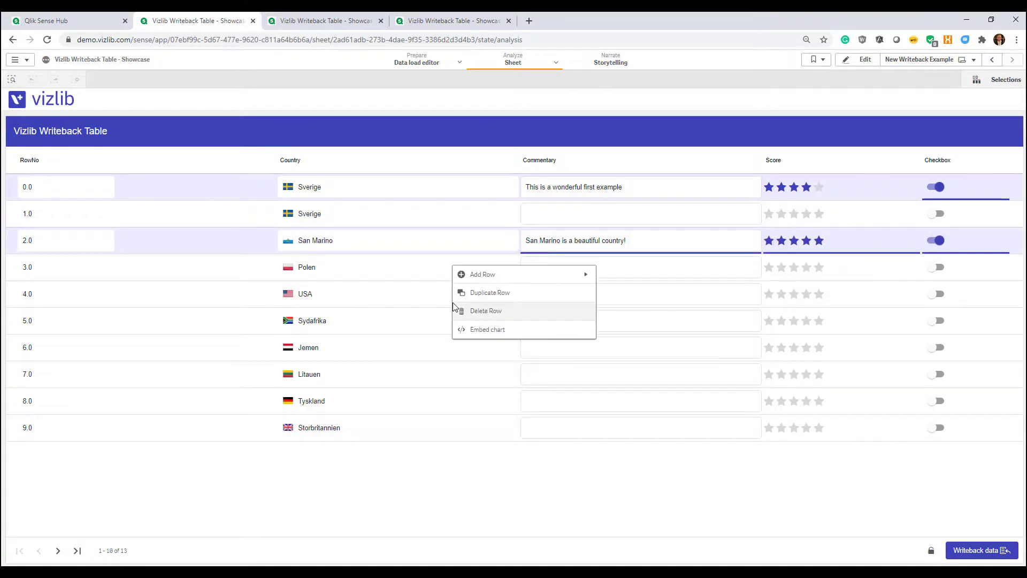
click(485, 275)
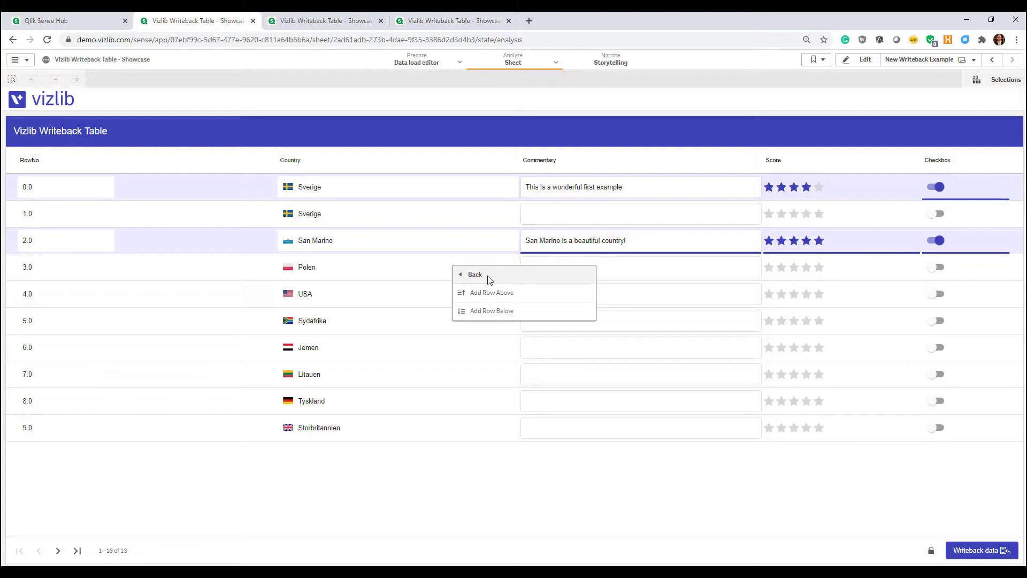
click(484, 316)
click(588, 338)
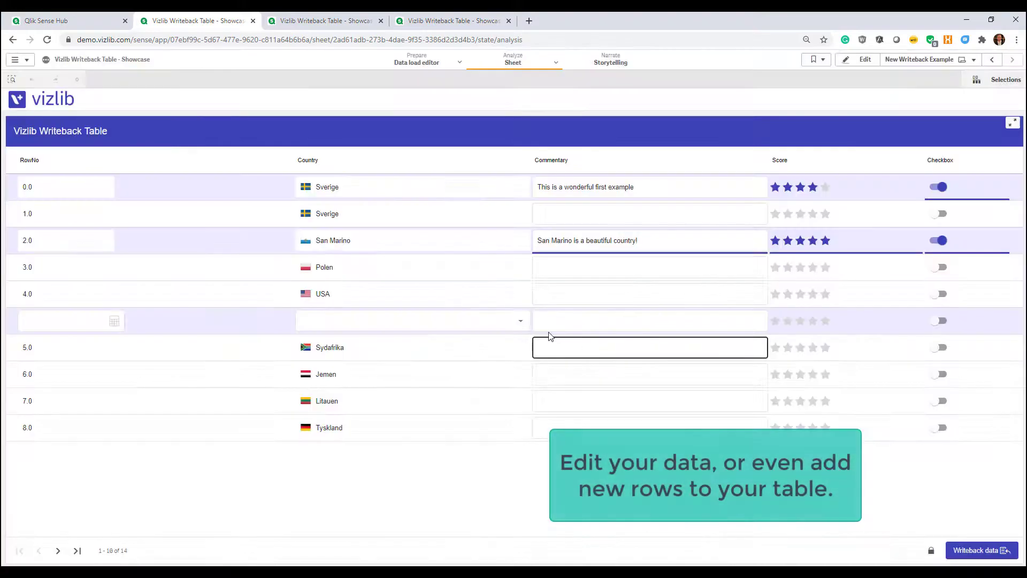
Fill the new row: RowNo 99.0, Barbados, comment 'Really want to go there.', three stars, checked
click(76, 323)
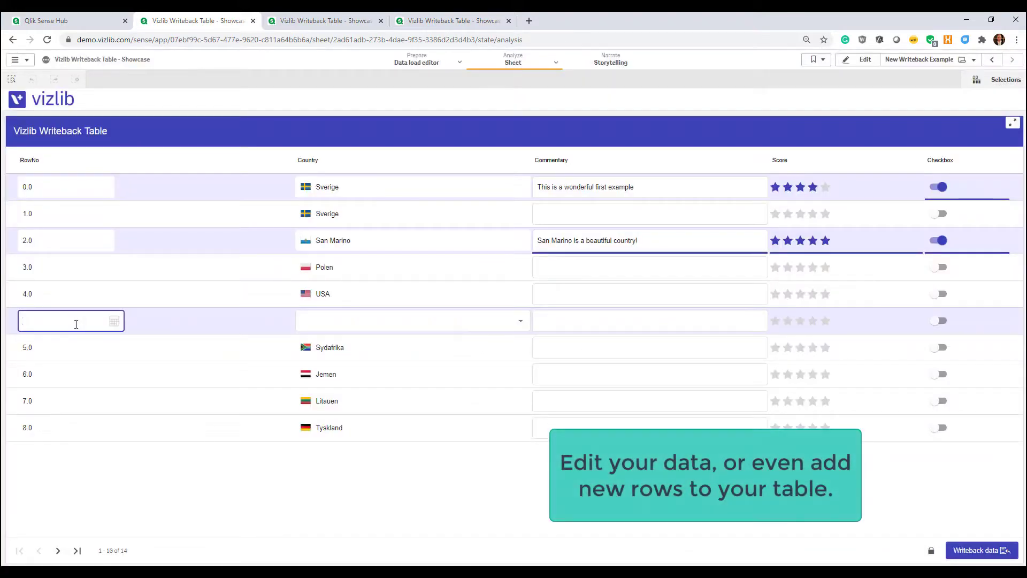
key(Tab)
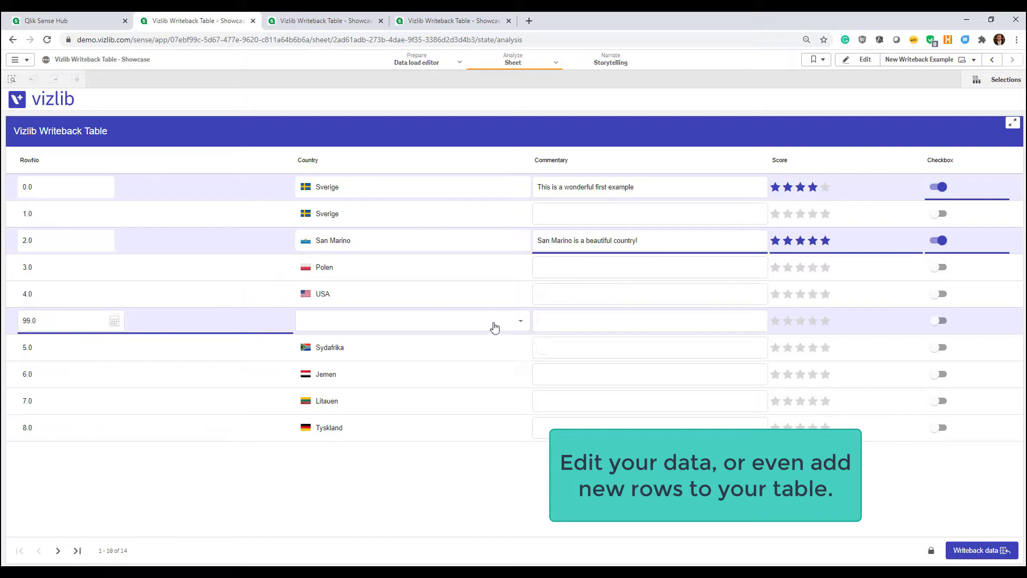
click(491, 326)
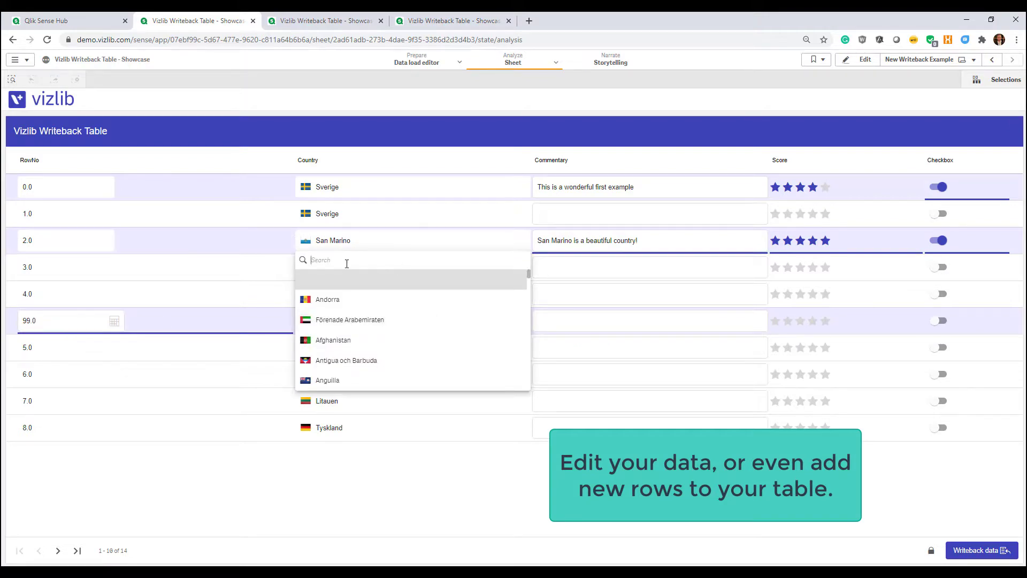
scroll(369, 334, down, 5)
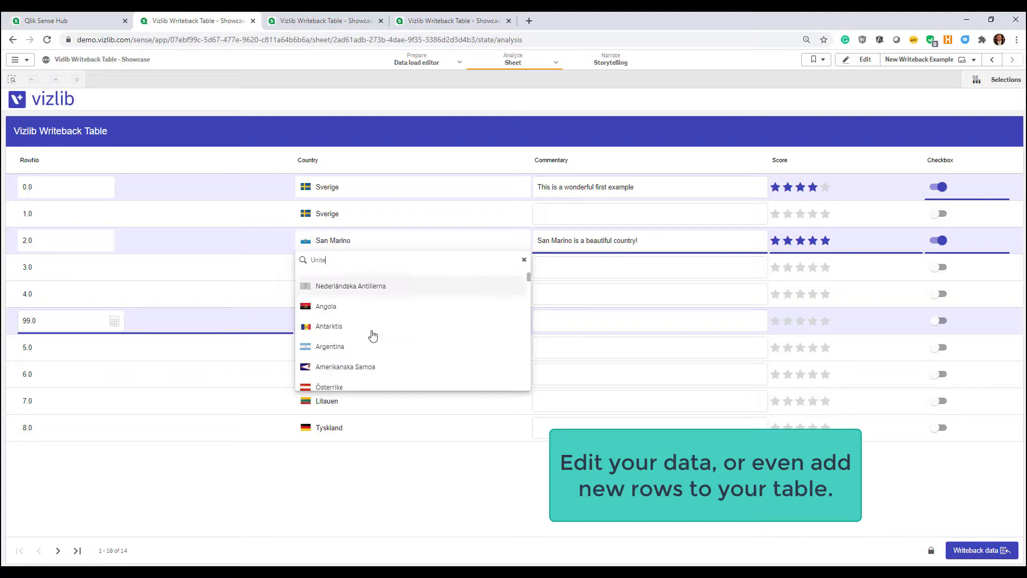
click(347, 343)
click(583, 321)
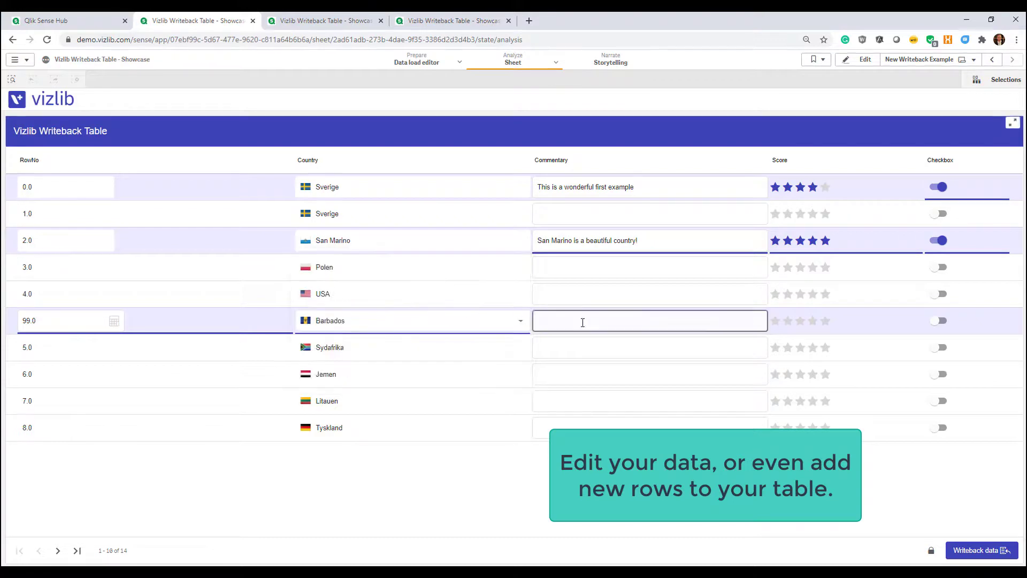
text(Really want to go there.)
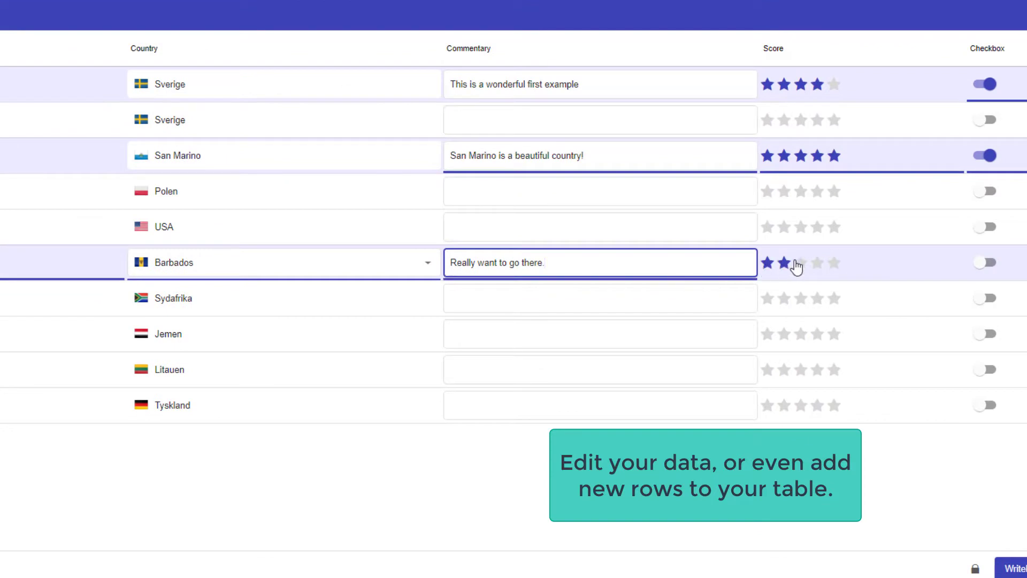
click(801, 263)
click(982, 261)
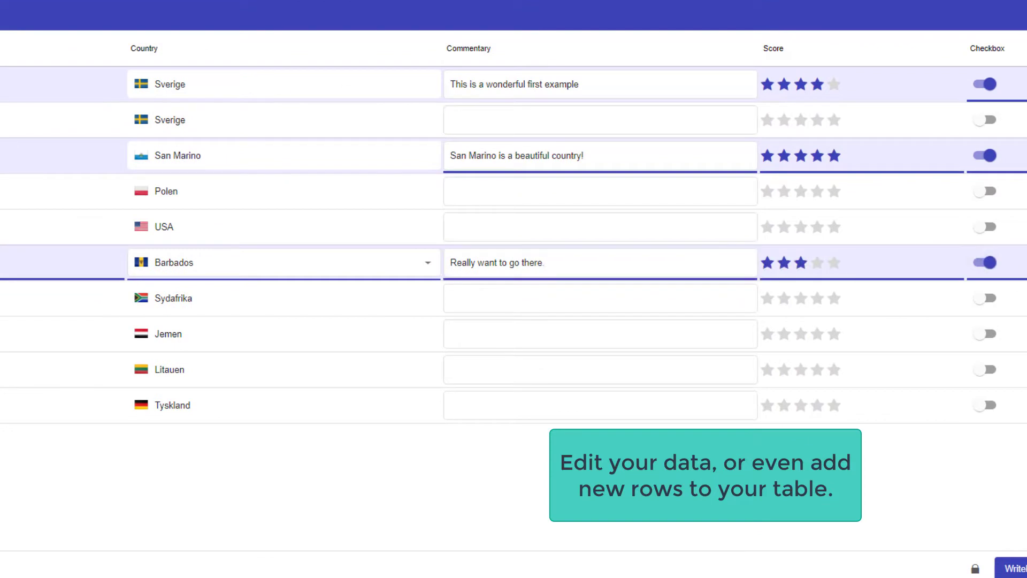
Write back the edits past the mismatch warning, check the next page of rows, and enter edit mode
click(1011, 568)
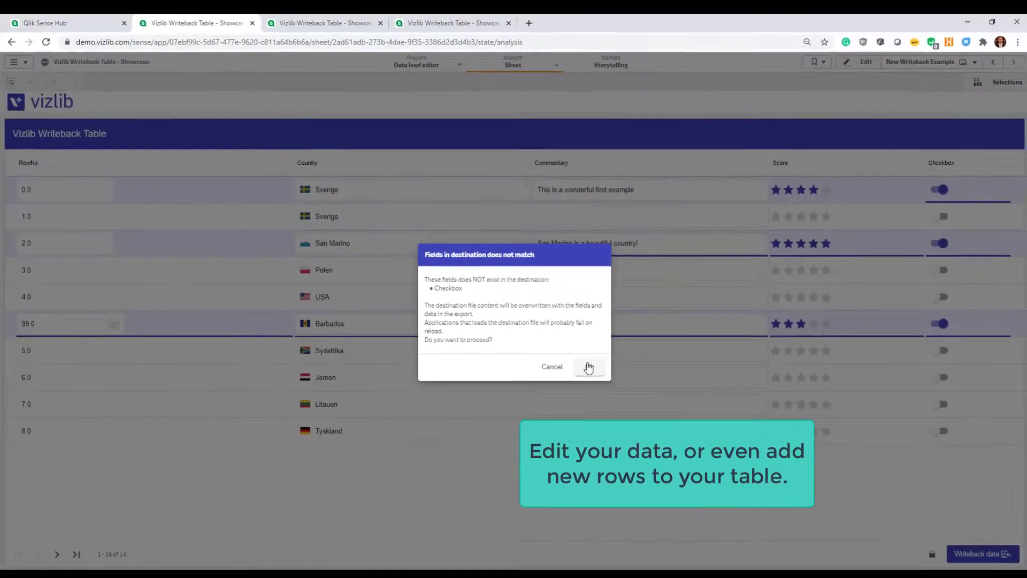
click(589, 367)
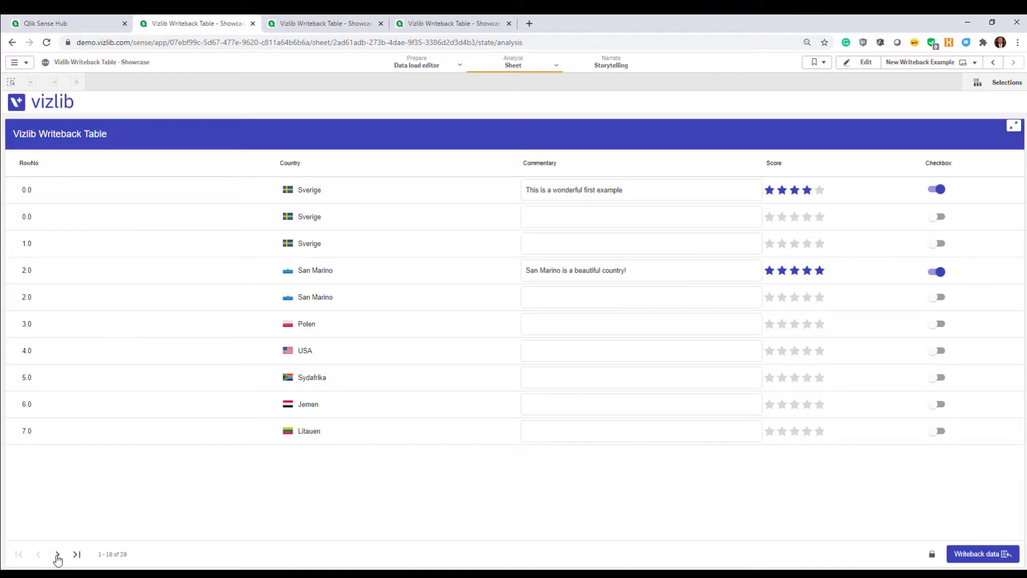
click(57, 554)
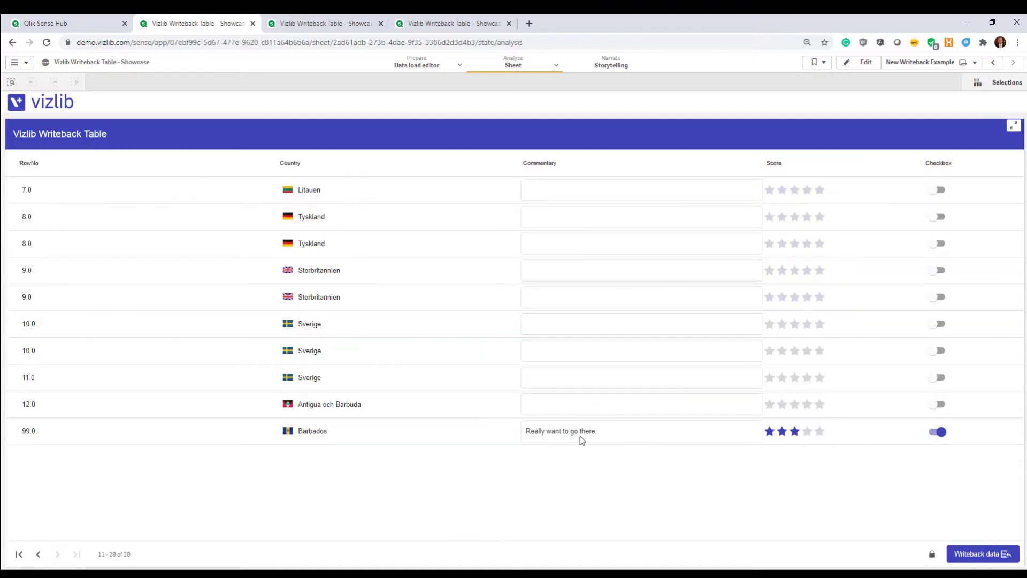
click(833, 69)
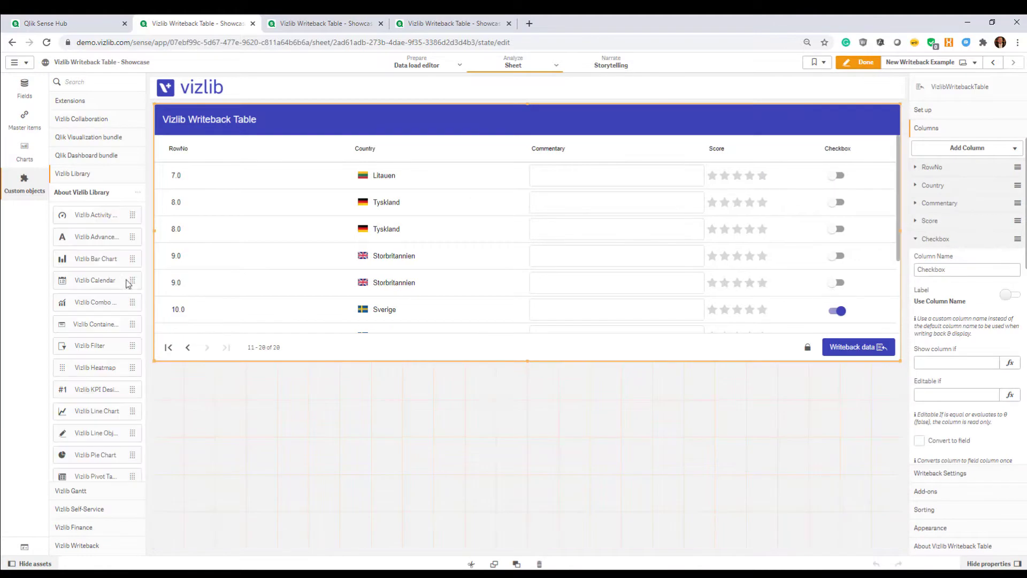
Place a Vizlib Table below the writeback table and widen it
click(109, 82)
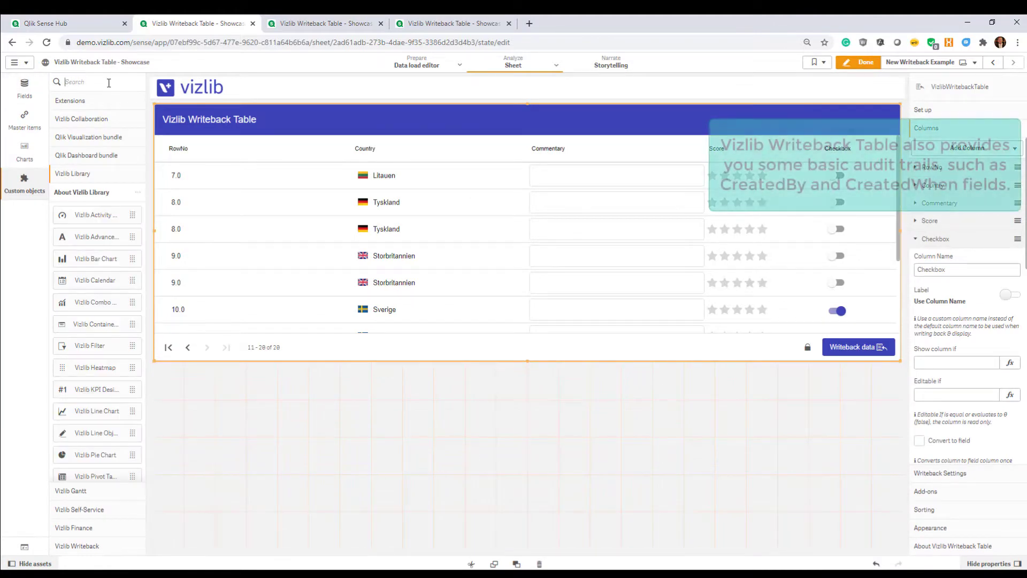
text(Table)
drag(55, 234, 480, 417)
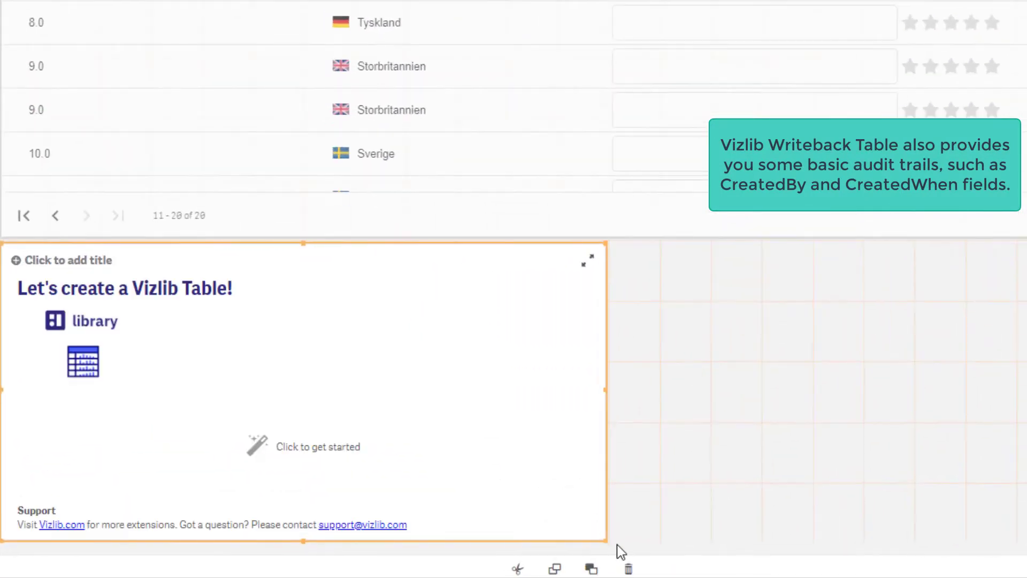
drag(542, 547, 968, 546)
Build the table with Country, Commentary, Score, Checkbox, CreatedBy and CreatedAt as columns
click(570, 449)
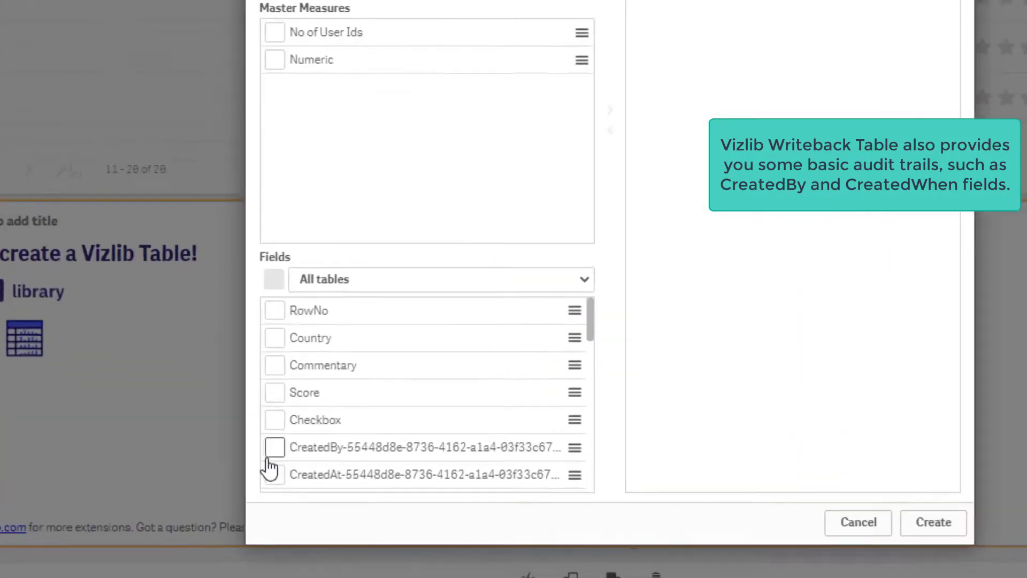
click(274, 366)
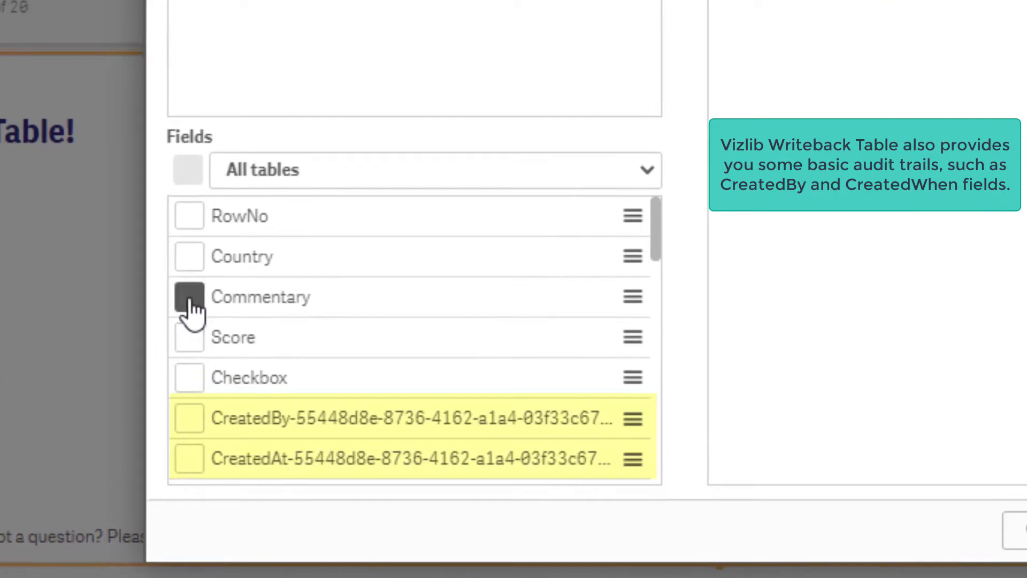
click(276, 394)
click(277, 423)
click(189, 257)
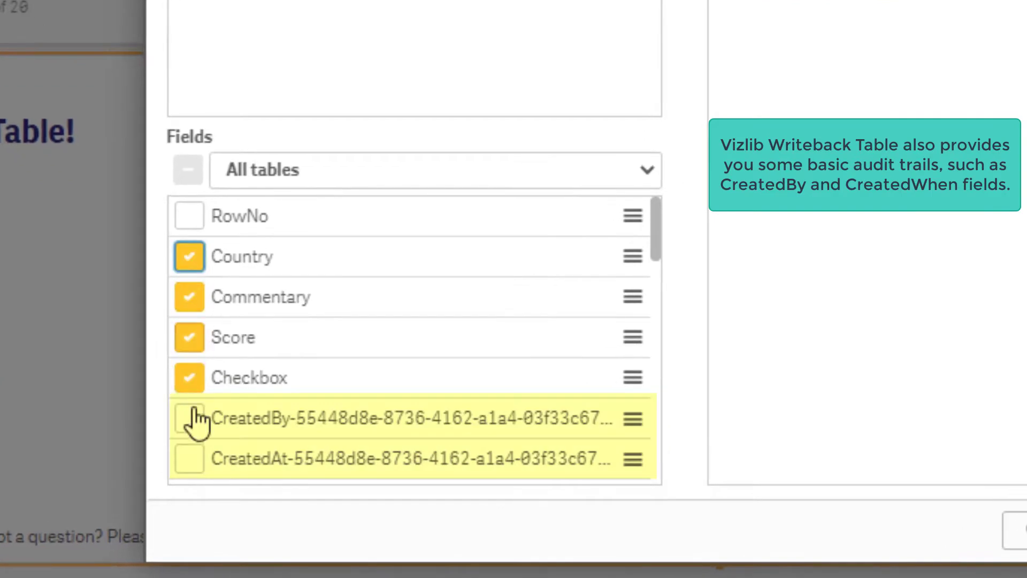
click(189, 418)
click(189, 459)
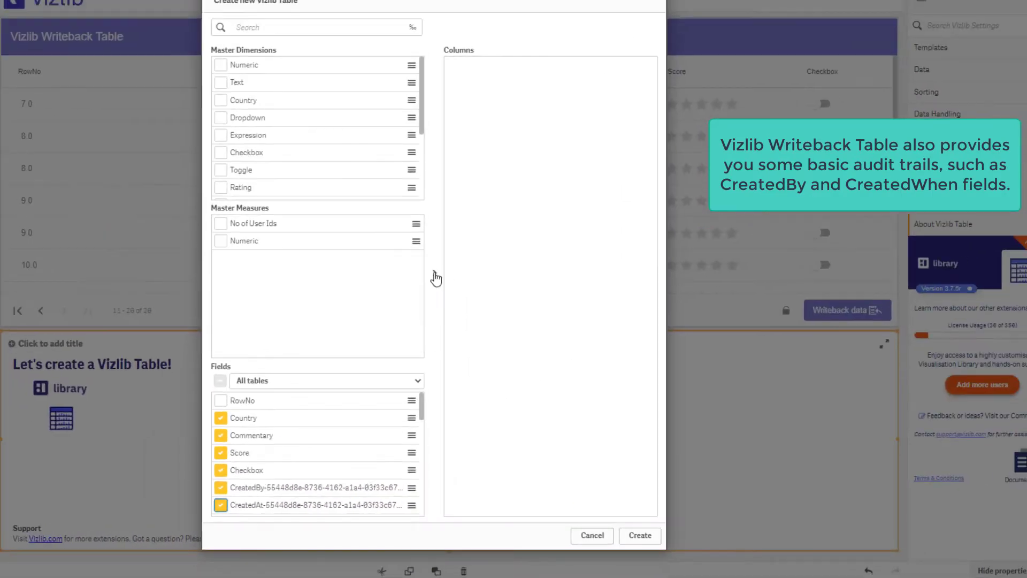
click(605, 32)
click(645, 536)
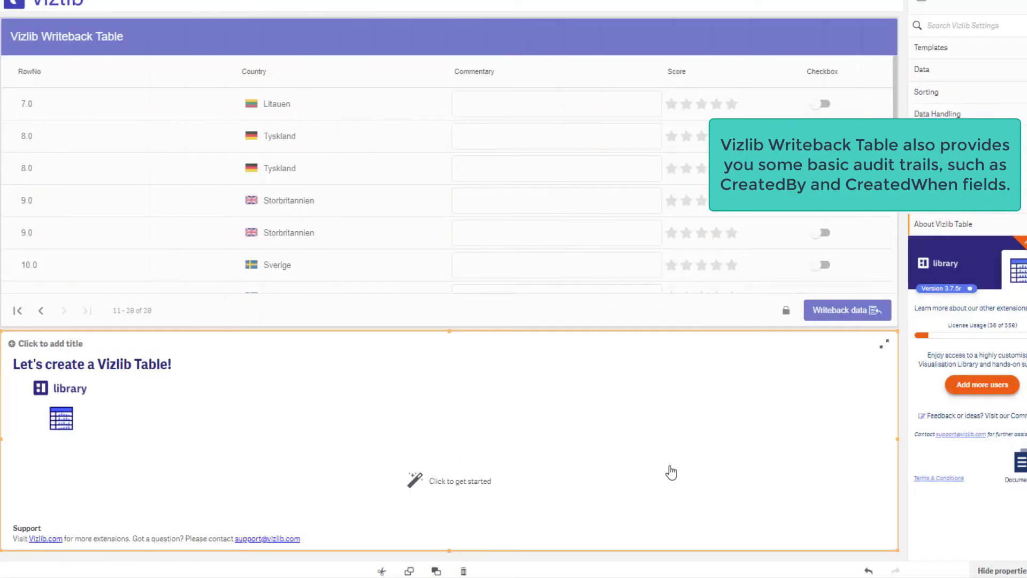